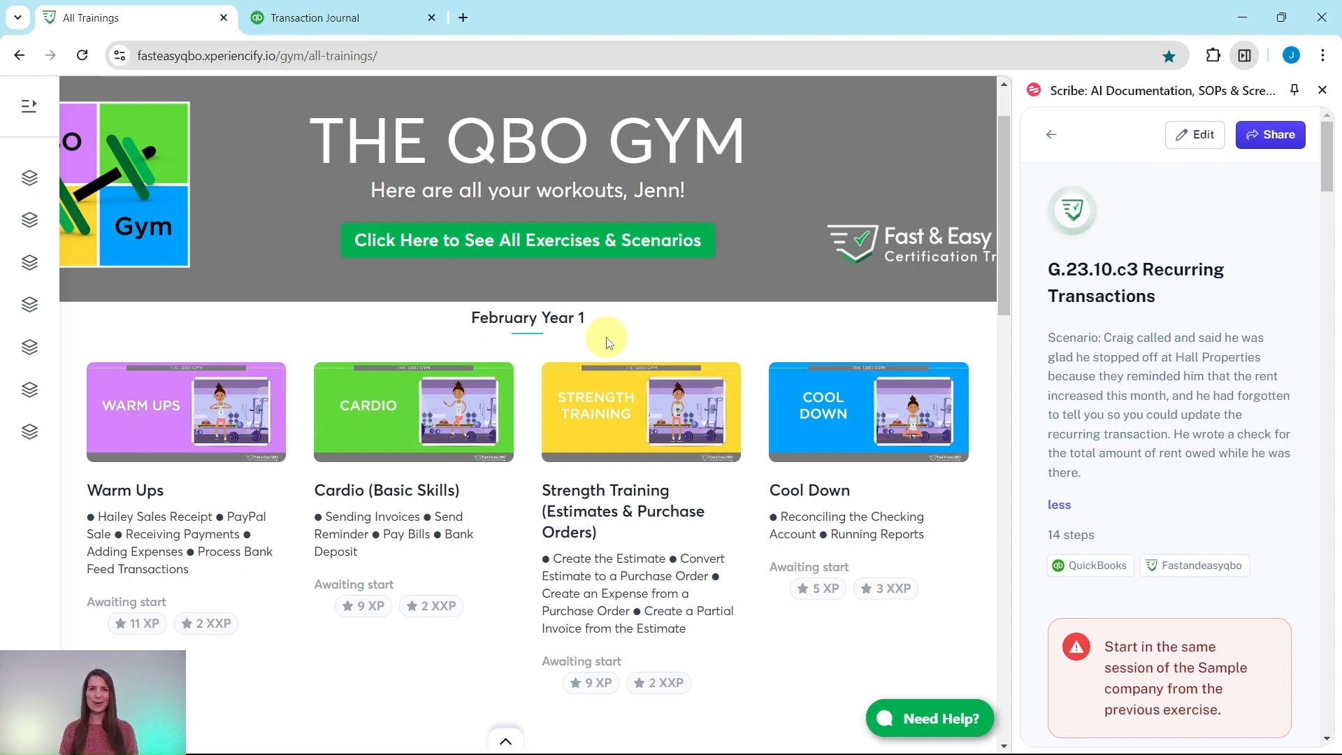
Step: Open the October Year 1 Cardio training from the list of all workouts
{"action": "scroll", "coordinate": [607, 347], "scroll_direction": "down", "scroll_amount": 20}
{"action": "scroll", "coordinate": [557, 362], "scroll_direction": "down", "scroll_amount": 20}
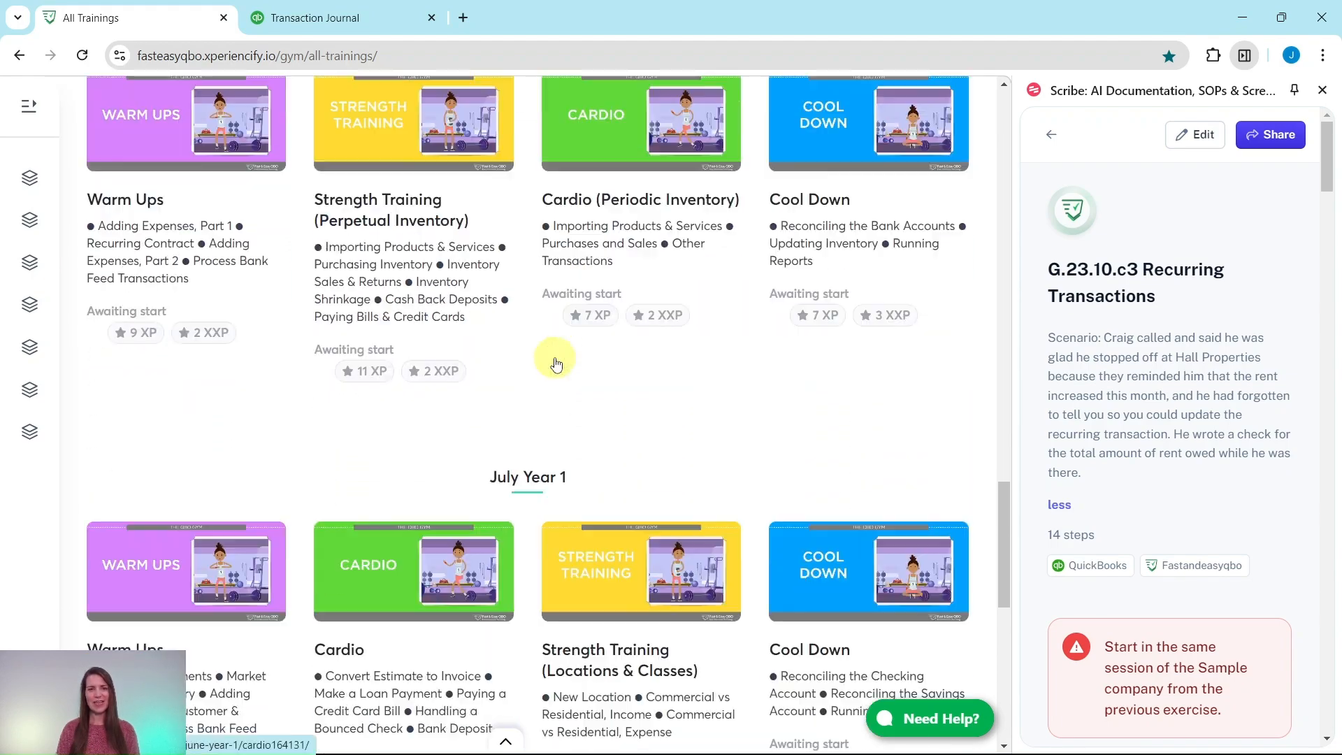
{"action": "scroll", "coordinate": [556, 363], "scroll_direction": "down", "scroll_amount": 2}
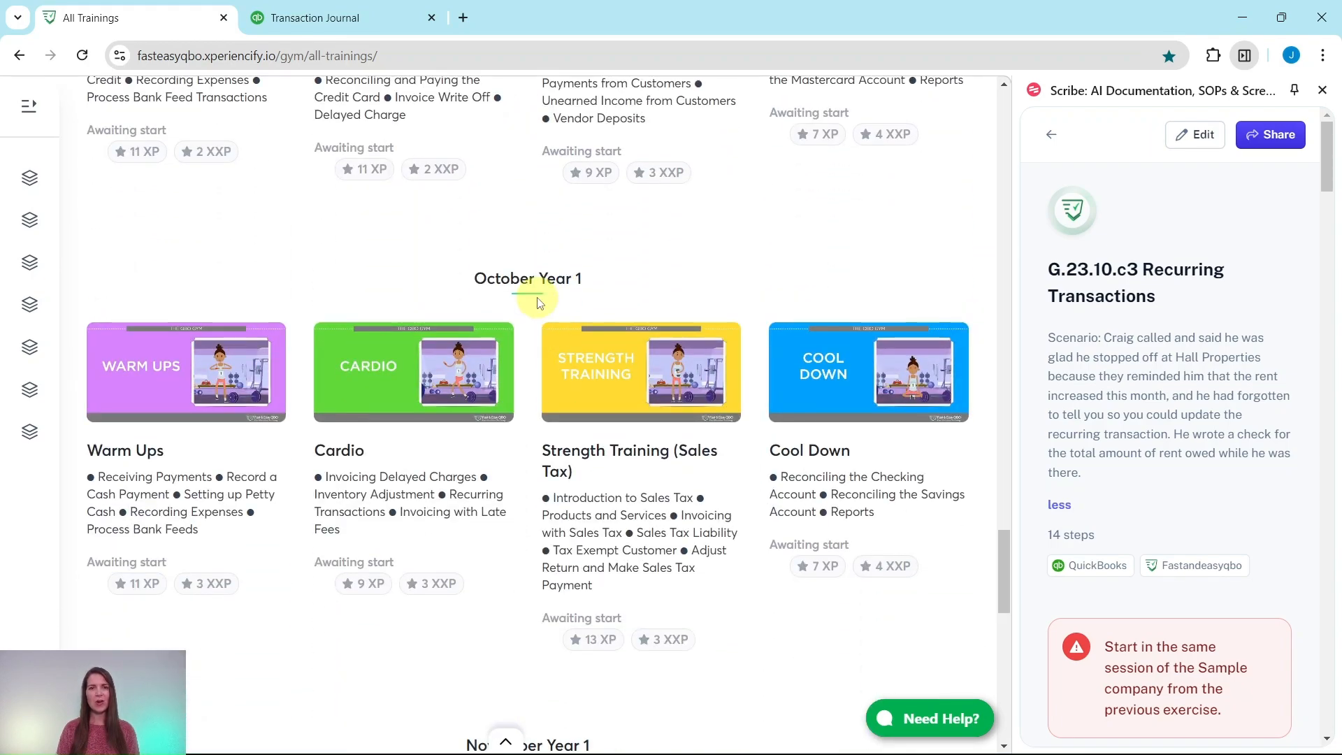
{"action": "left_click", "coordinate": [374, 383]}
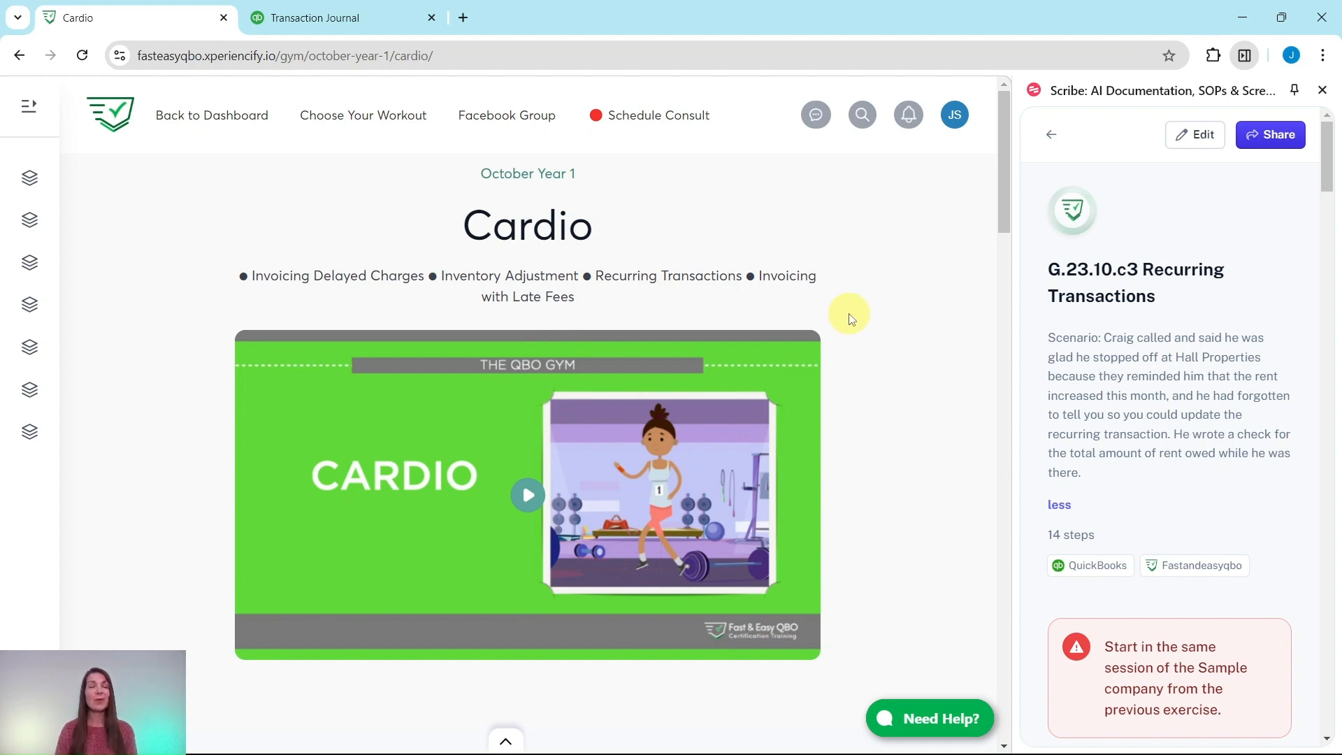
Step: Review the Cardio lesson's hands-on practice exercises and the introduction of the G.23.10.c3 Recurring Transactions guide
{"action": "scroll", "coordinate": [849, 319], "scroll_direction": "down", "scroll_amount": 9}
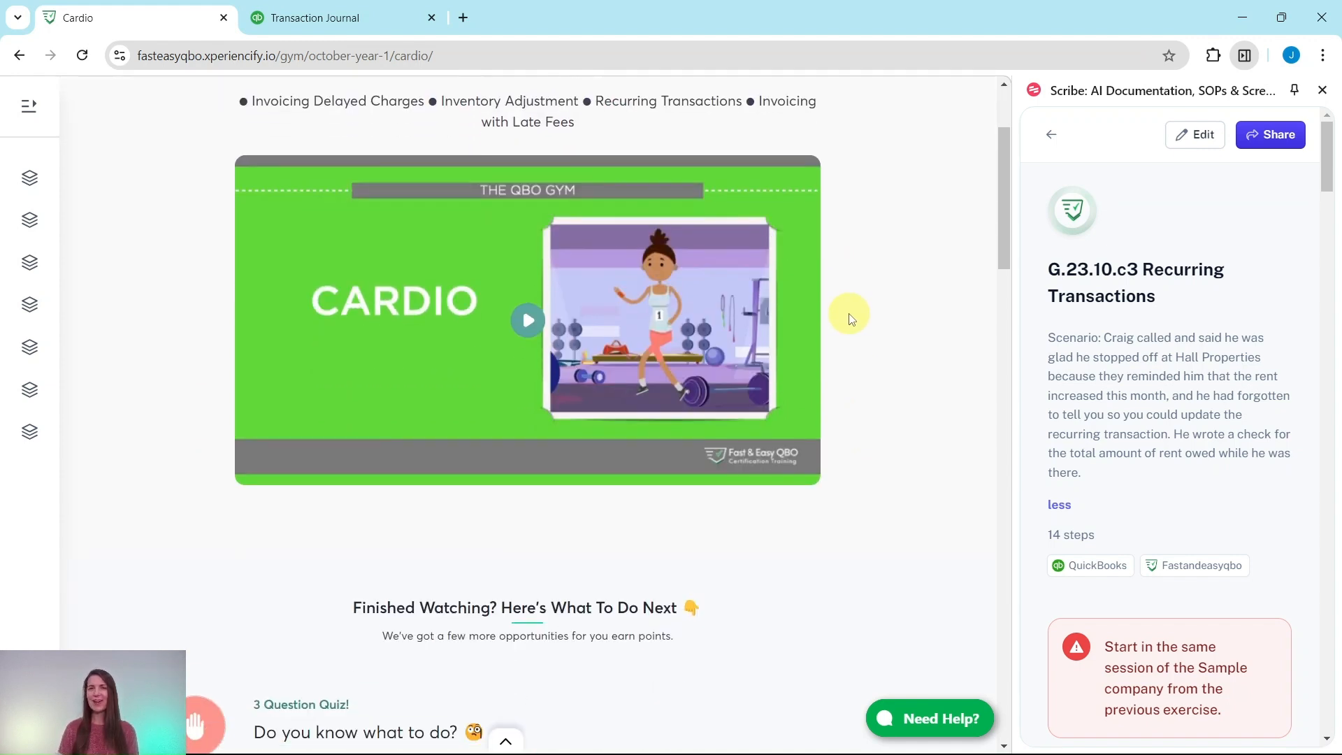
{"action": "scroll", "coordinate": [859, 319], "scroll_direction": "down", "scroll_amount": 1}
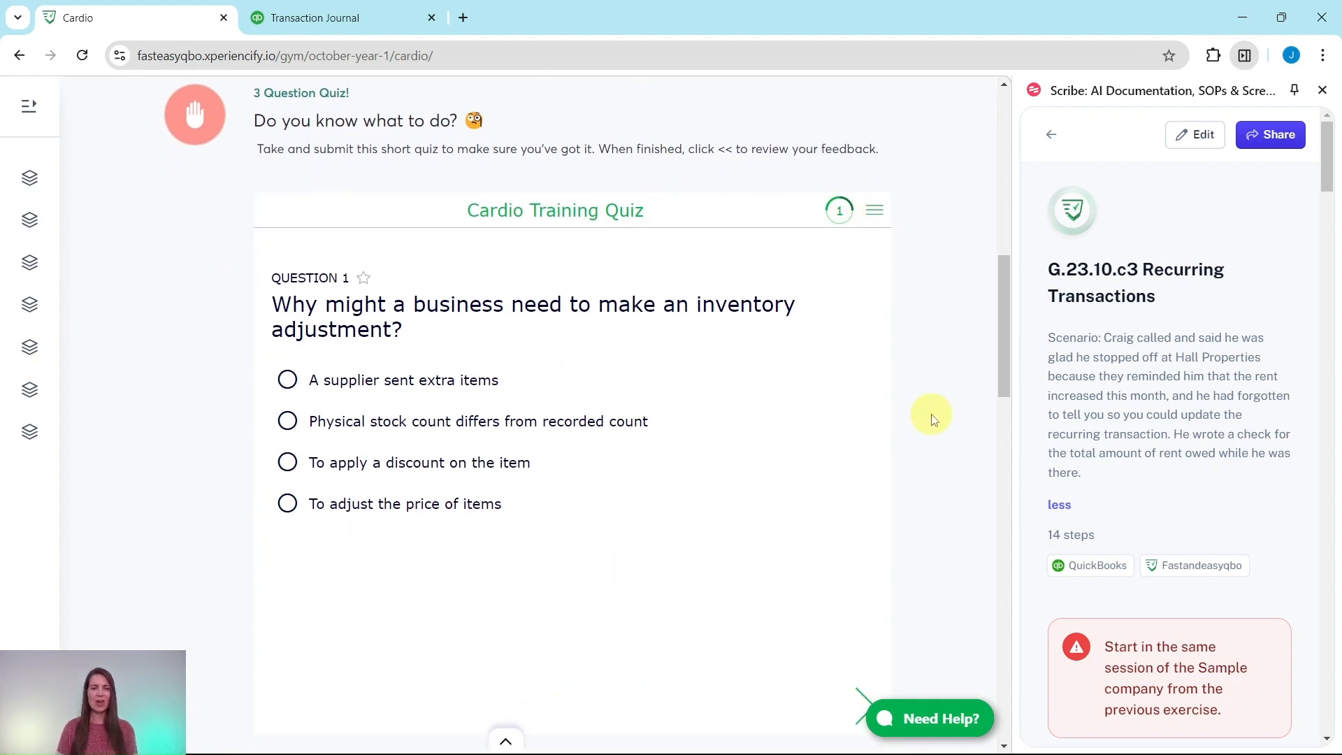
{"action": "scroll", "coordinate": [934, 419], "scroll_direction": "down", "scroll_amount": 8}
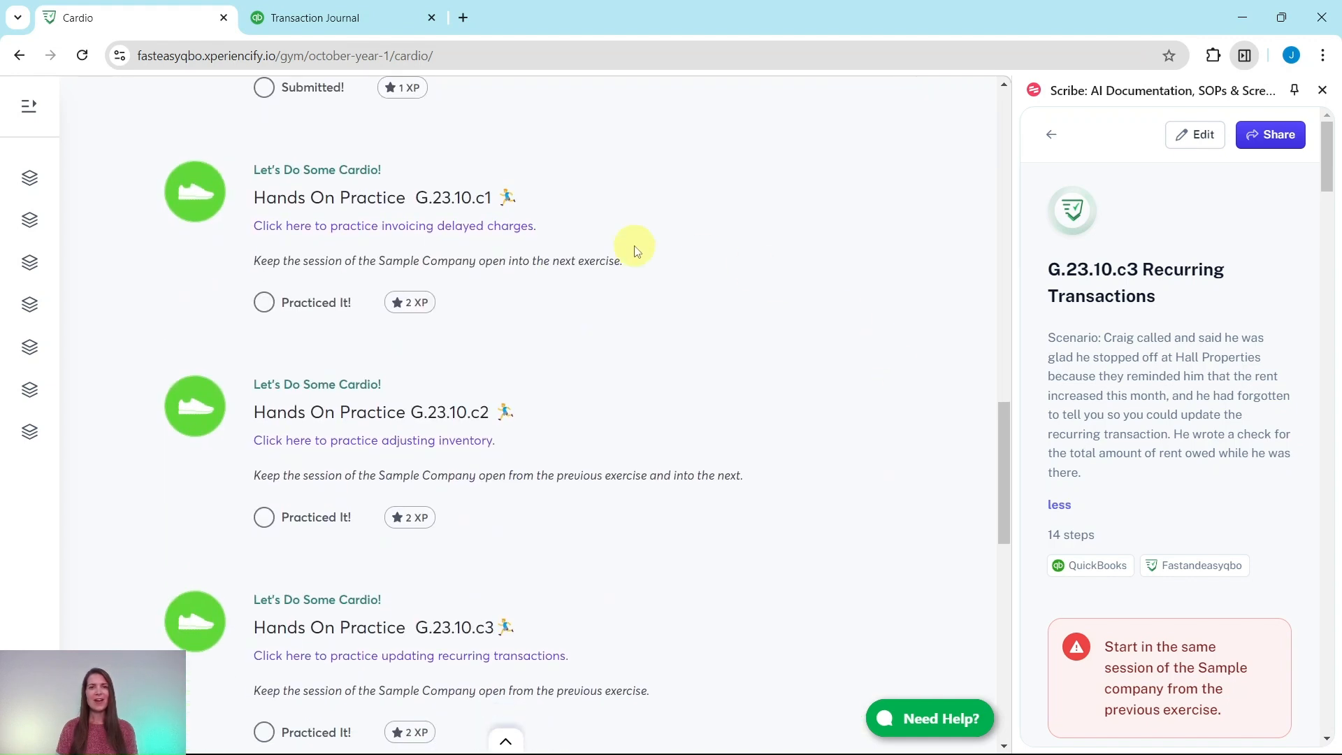
{"action": "scroll", "coordinate": [542, 430], "scroll_direction": "down", "scroll_amount": 7}
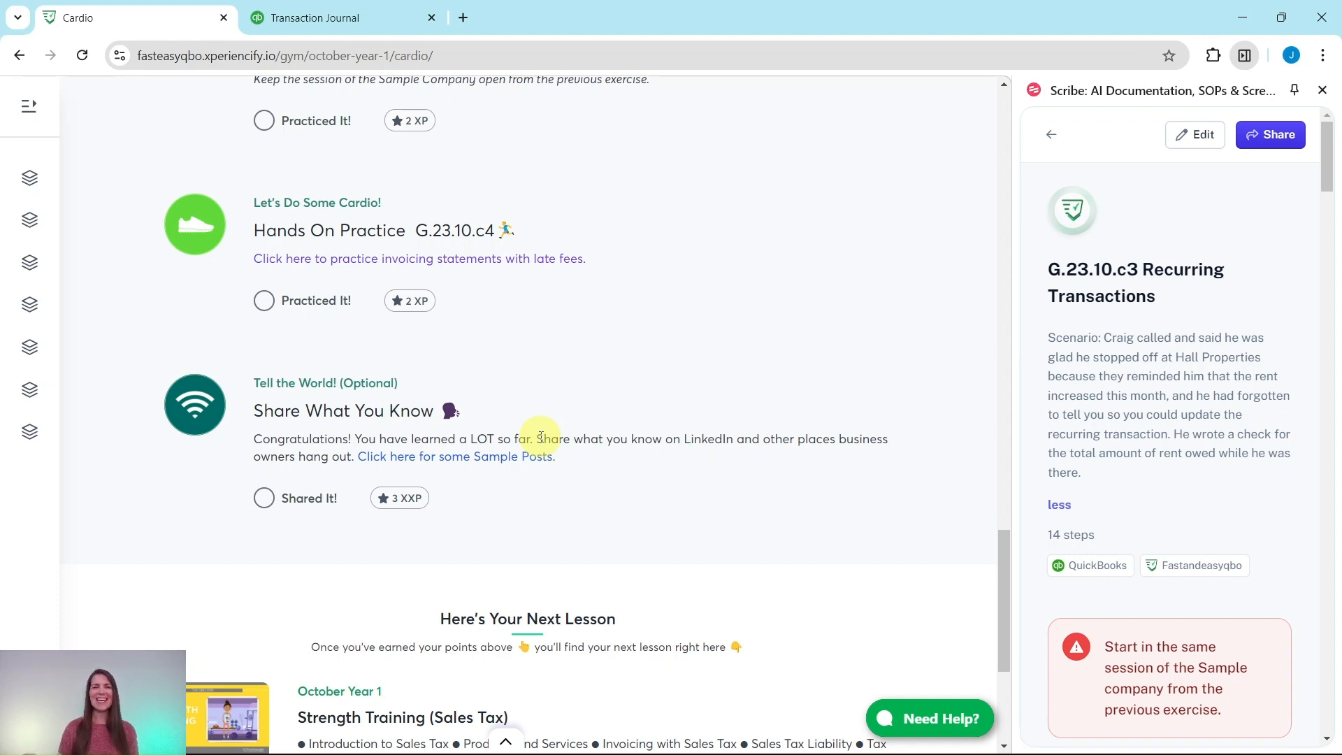
{"action": "scroll", "coordinate": [546, 437], "scroll_direction": "up", "scroll_amount": 5}
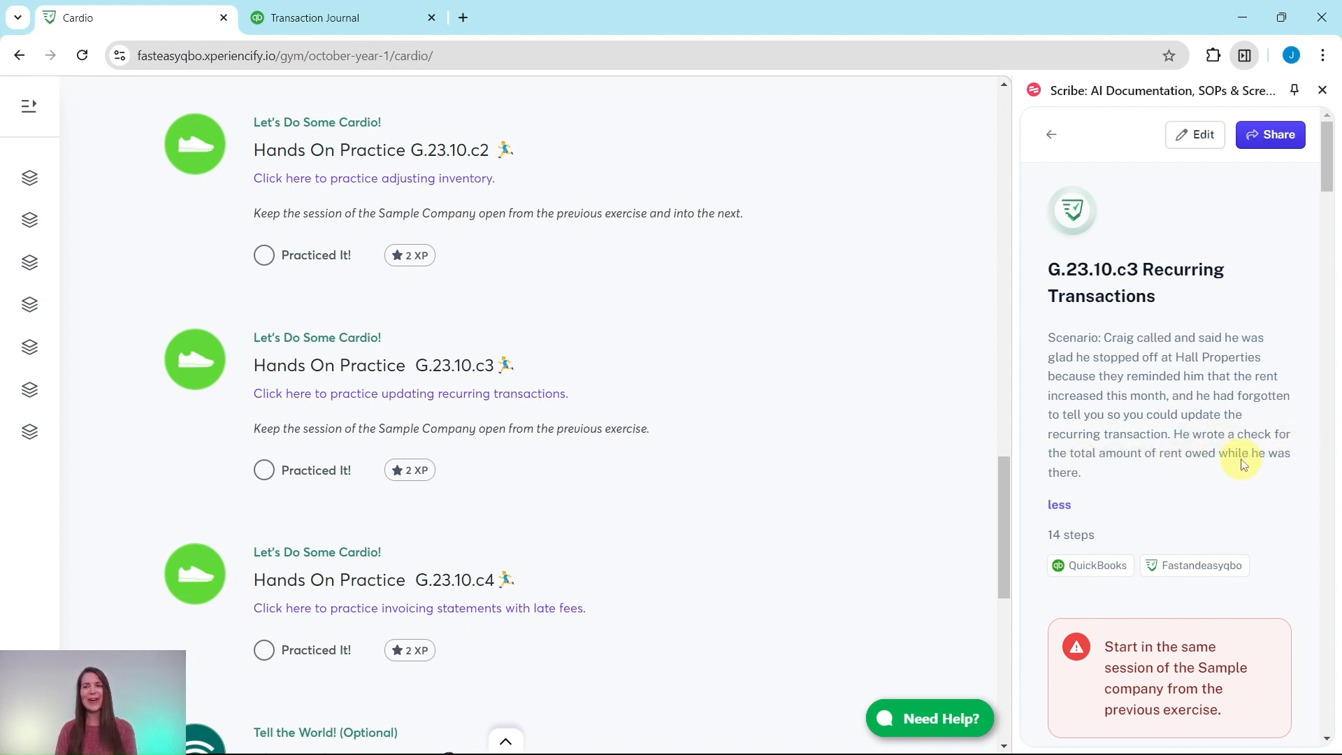
{"action": "scroll", "coordinate": [1147, 419], "scroll_direction": "down", "scroll_amount": 5}
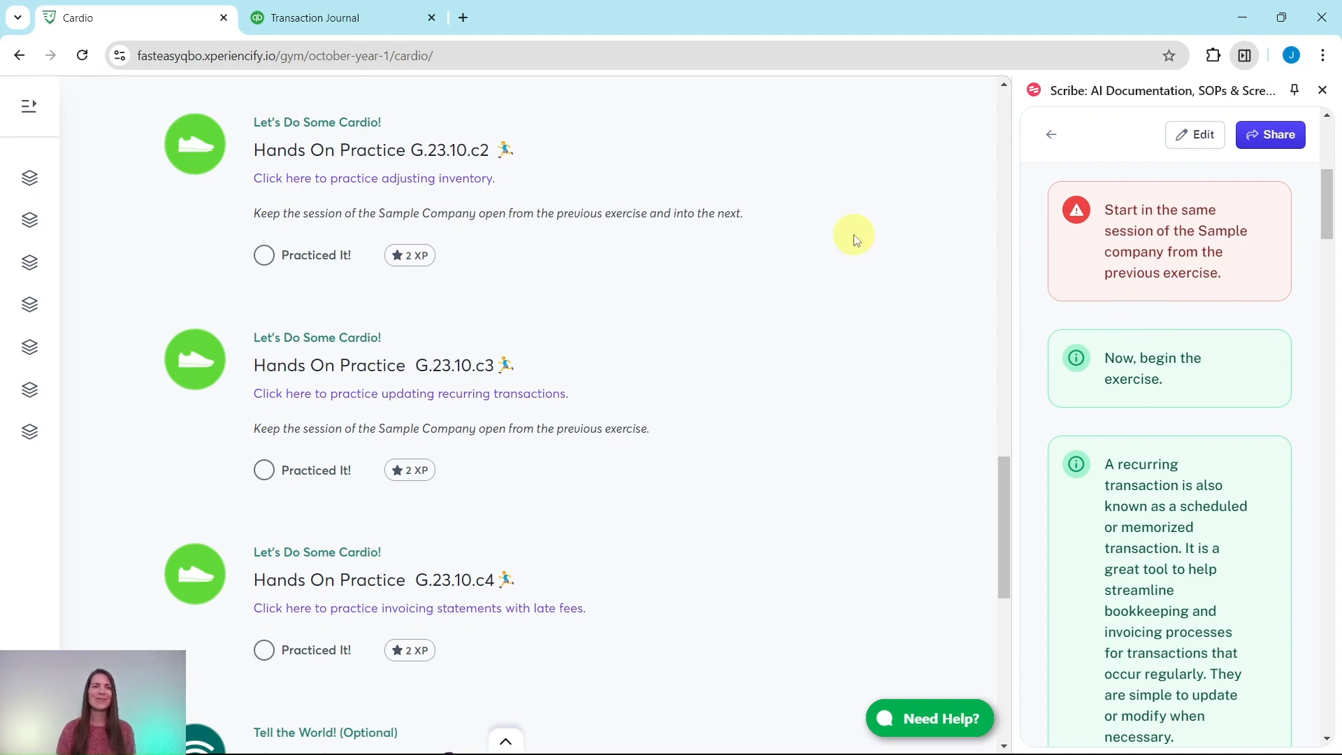
Step: Switch to QuickBooks and open the Monthly Building Lease template in the recurring transactions list for editing
{"action": "left_click", "coordinate": [316, 18]}
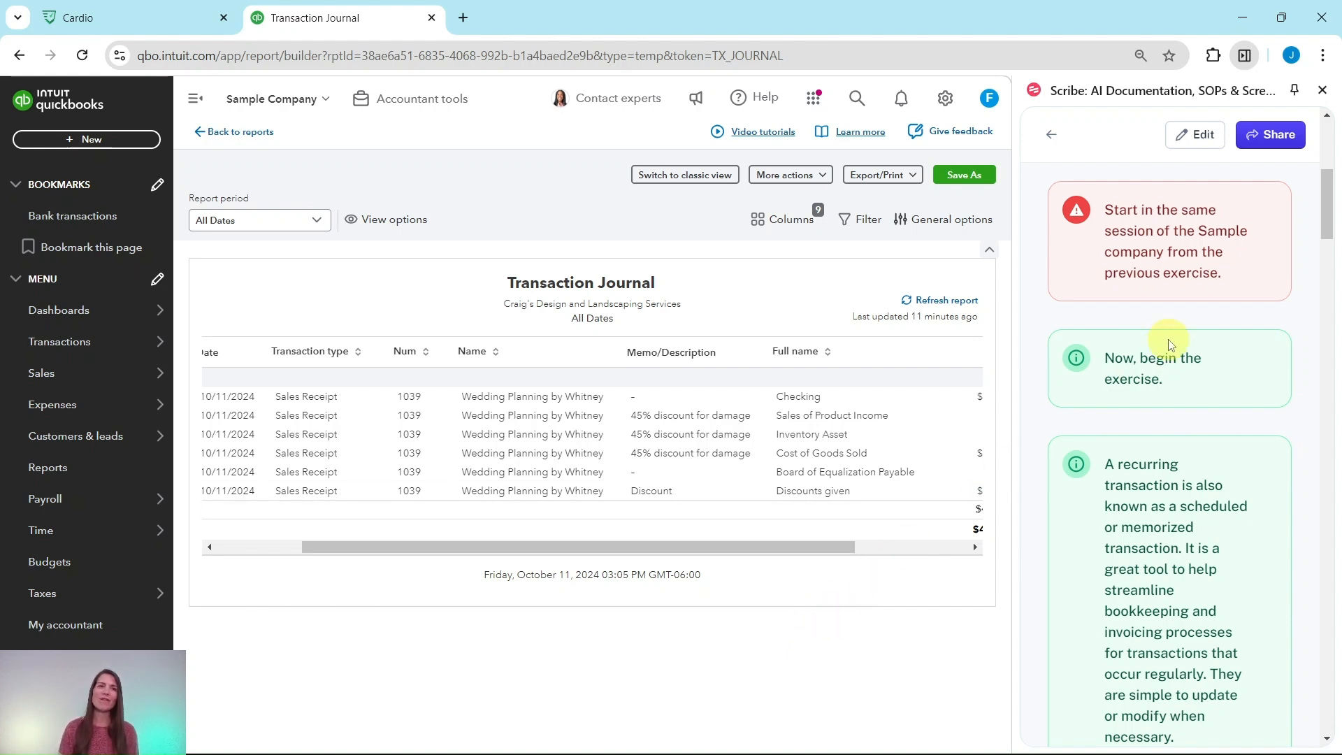
{"action": "scroll", "coordinate": [1173, 341], "scroll_direction": "down", "scroll_amount": 4}
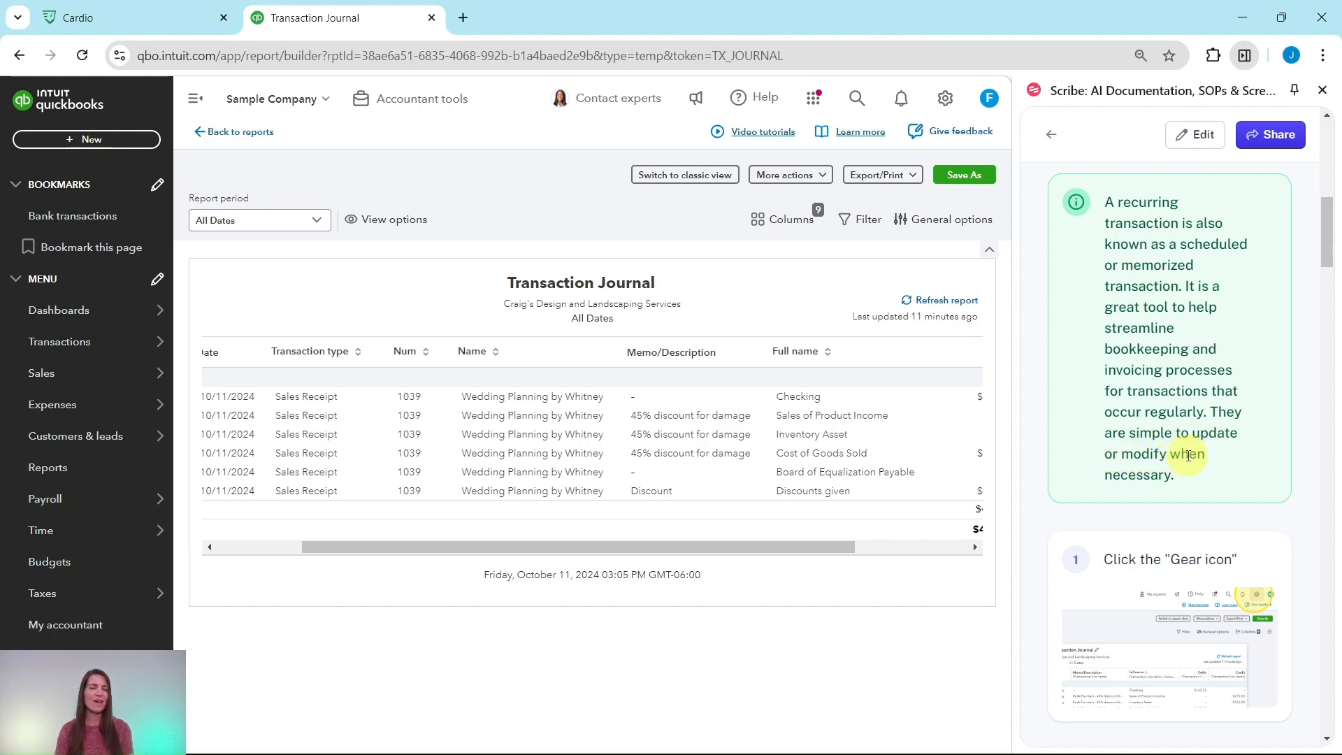
{"action": "scroll", "coordinate": [1199, 385], "scroll_direction": "down", "scroll_amount": 5}
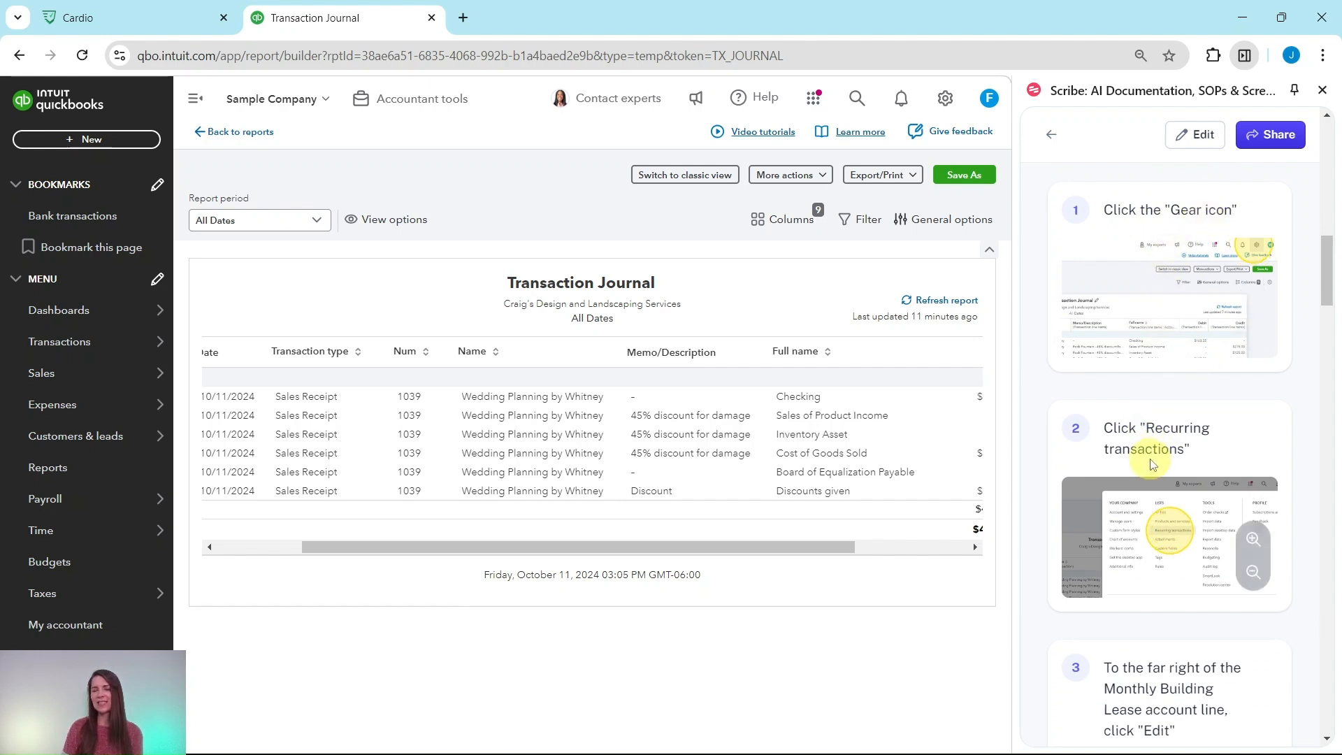
{"action": "left_click", "coordinate": [946, 100]}
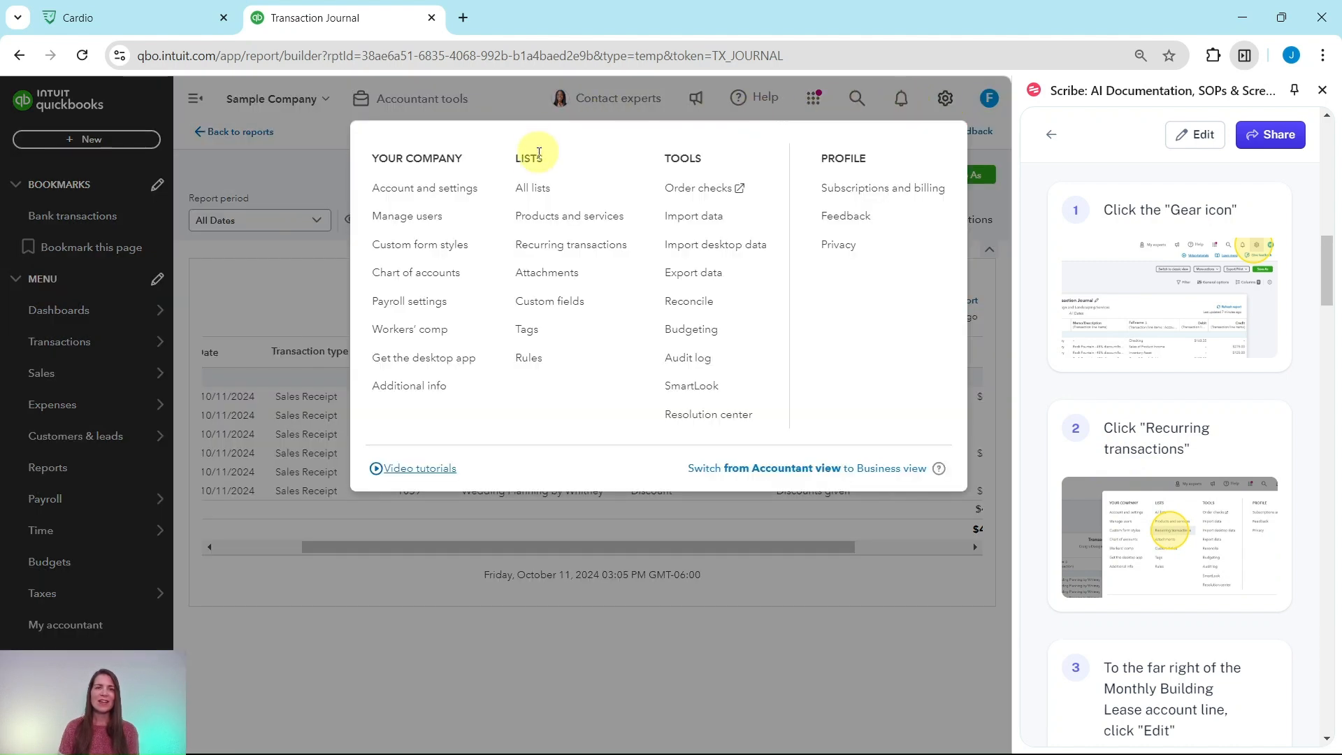
{"action": "left_click", "coordinate": [544, 246]}
{"action": "scroll", "coordinate": [1140, 291], "scroll_direction": "down", "scroll_amount": 6}
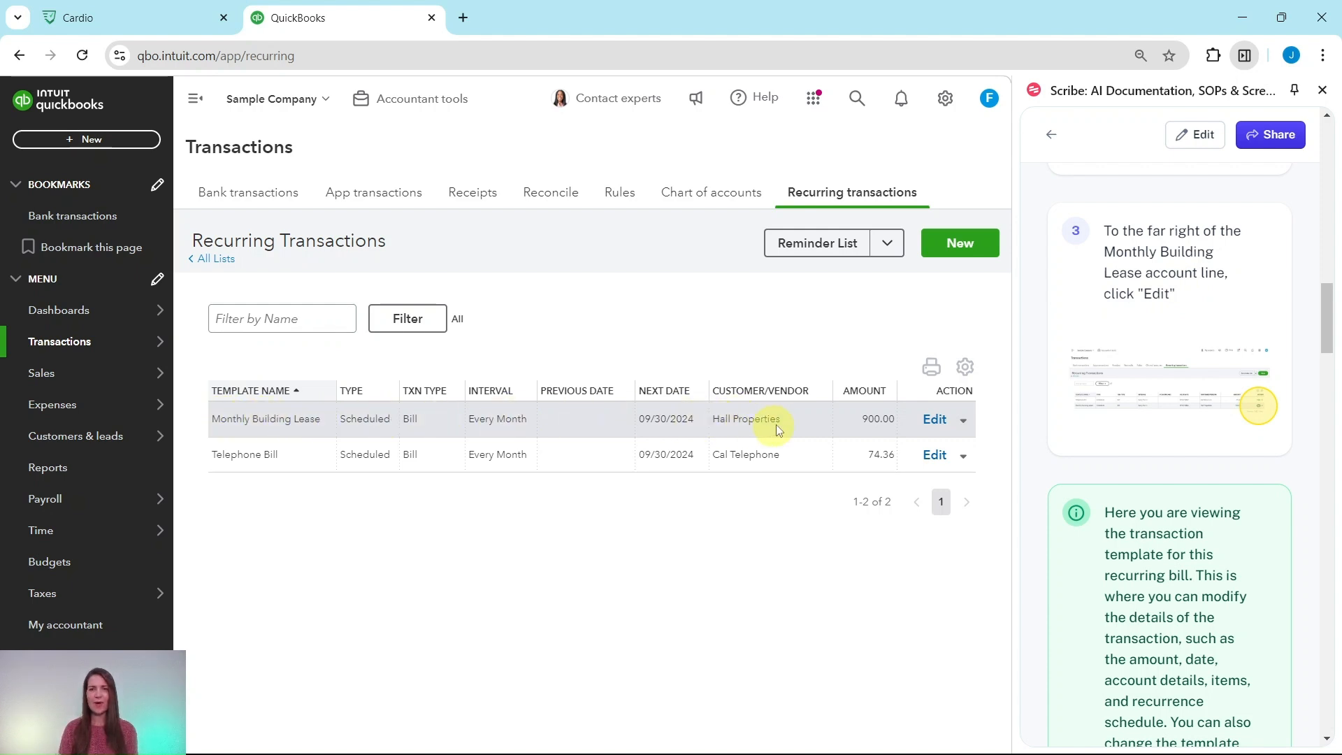
{"action": "left_click", "coordinate": [944, 423]}
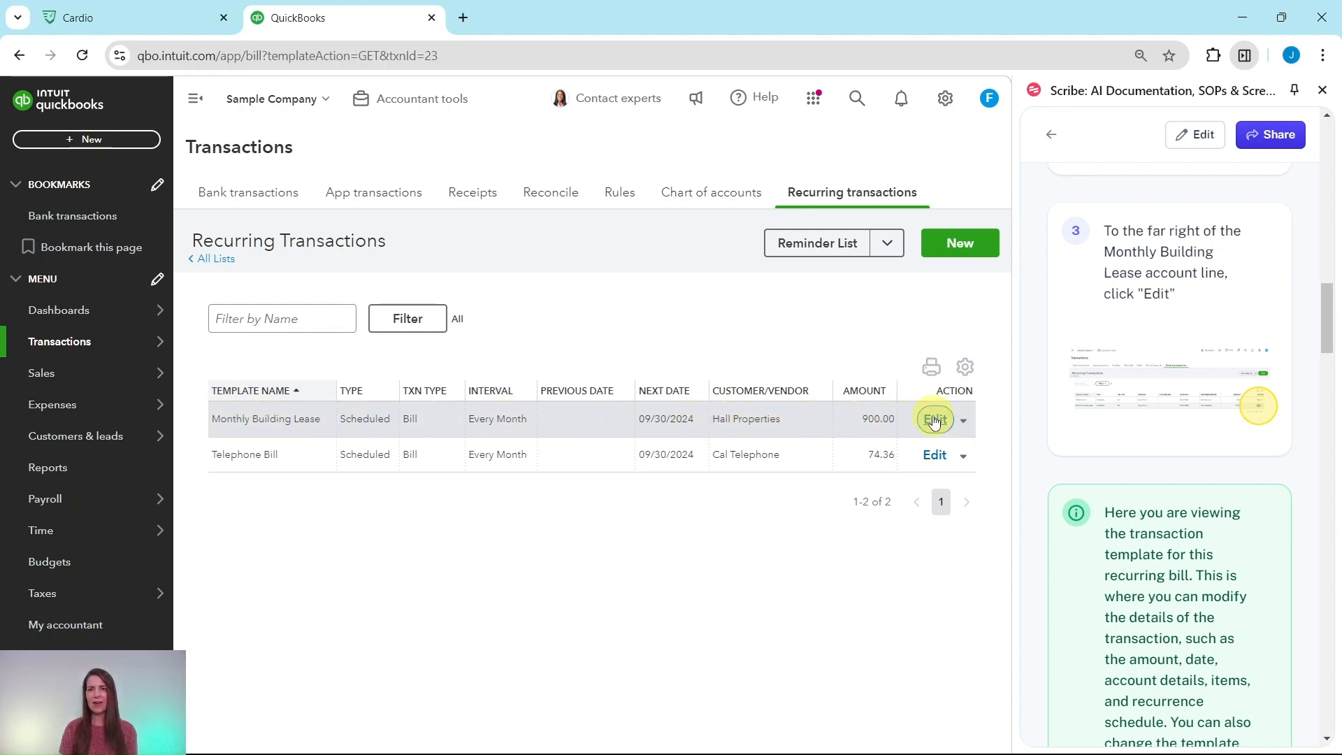
Step: Read the guide's instructions on the recurring bill template and how to update the rent amount
{"action": "scroll", "coordinate": [1160, 426], "scroll_direction": "down", "scroll_amount": 4}
{"action": "scroll", "coordinate": [1157, 421], "scroll_direction": "down", "scroll_amount": 1}
{"action": "scroll", "coordinate": [1157, 421], "scroll_direction": "up", "scroll_amount": 1}
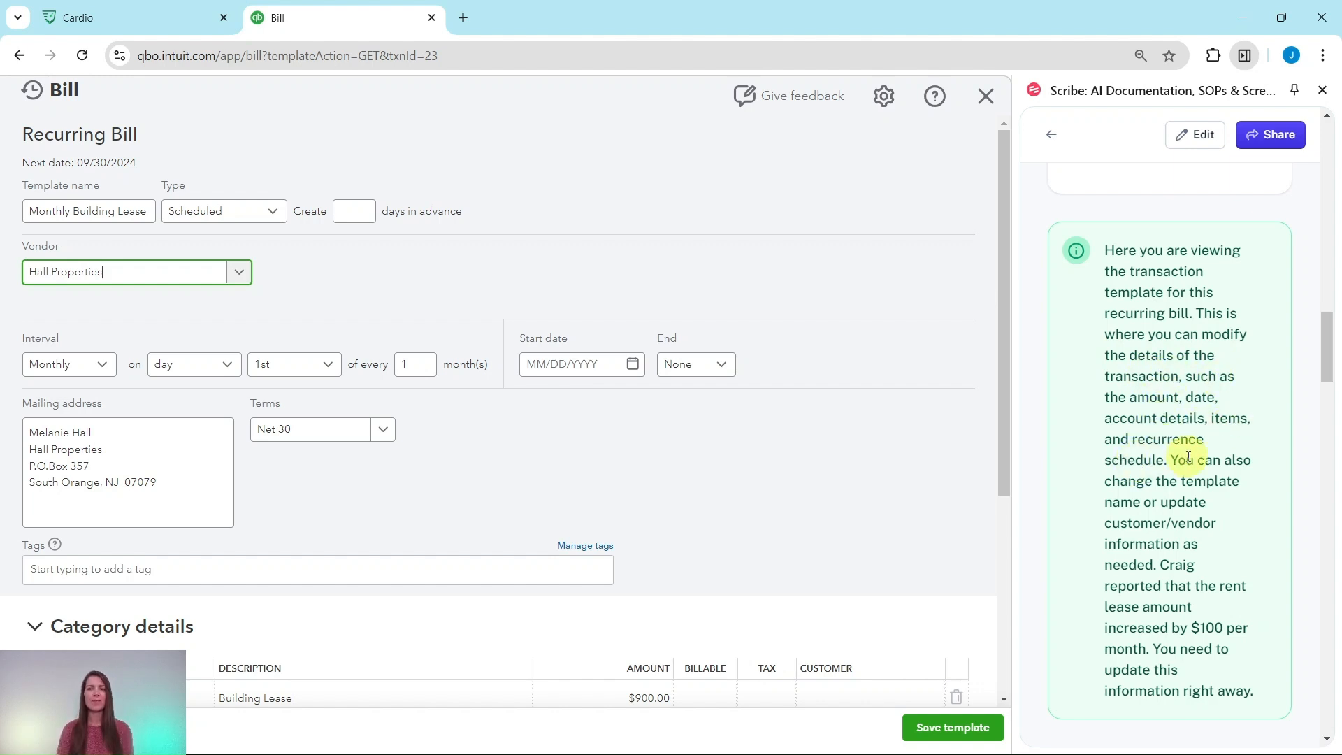
{"action": "scroll", "coordinate": [1182, 454], "scroll_direction": "down", "scroll_amount": 1}
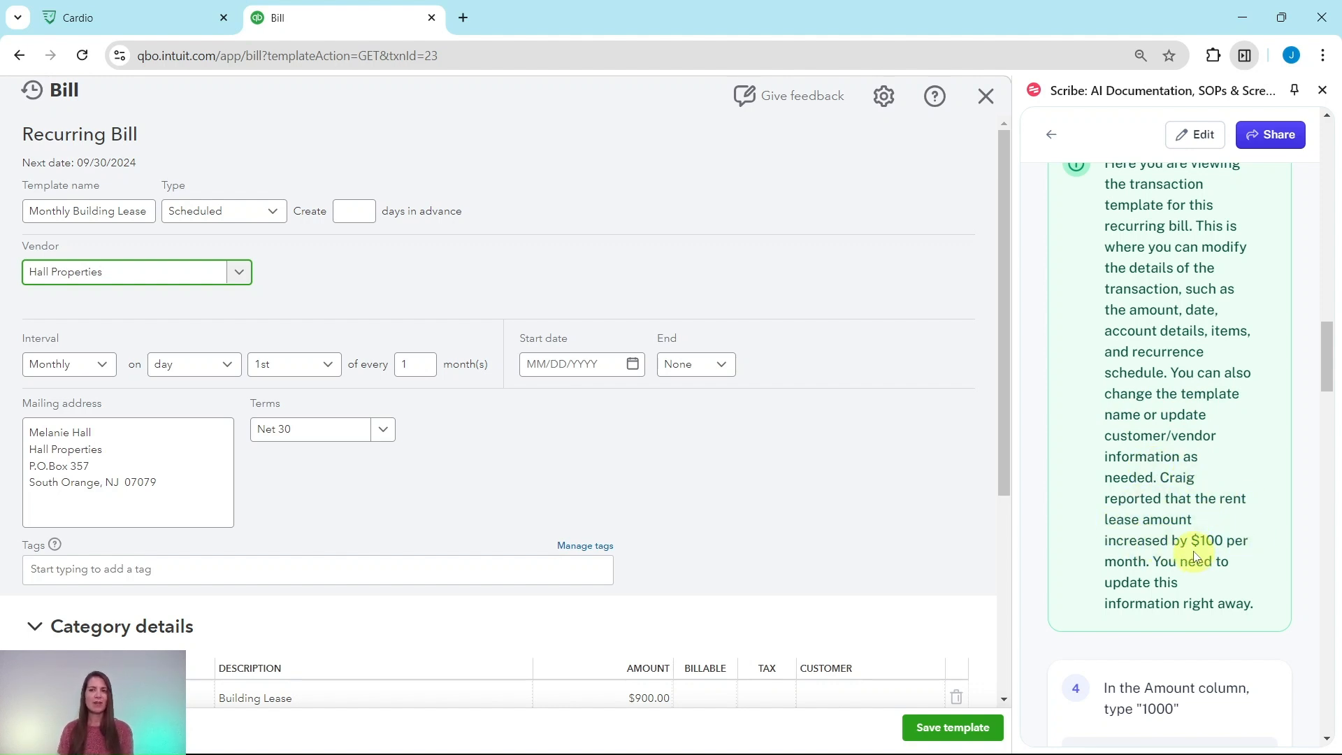
{"action": "scroll", "coordinate": [1192, 531], "scroll_direction": "down", "scroll_amount": 1}
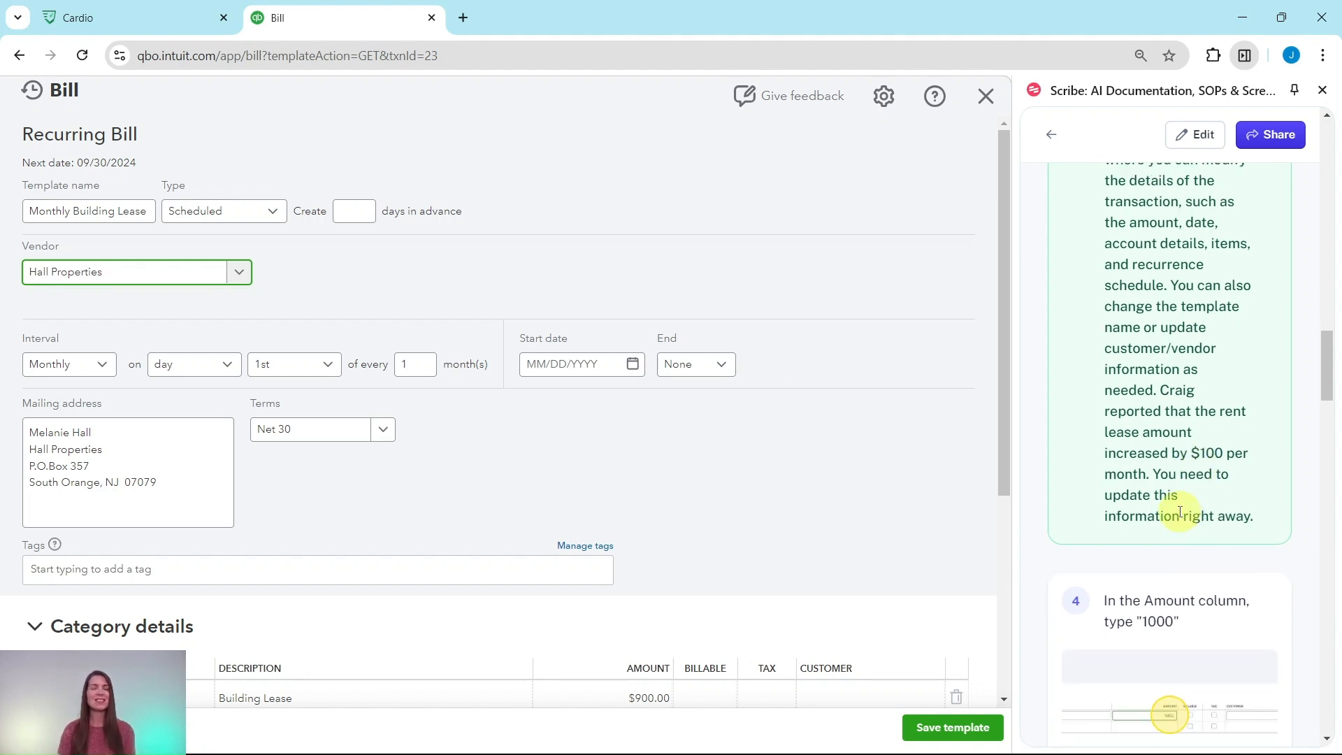
{"action": "scroll", "coordinate": [1197, 489], "scroll_direction": "down", "scroll_amount": 1}
{"action": "scroll", "coordinate": [1197, 489], "scroll_direction": "down", "scroll_amount": 2}
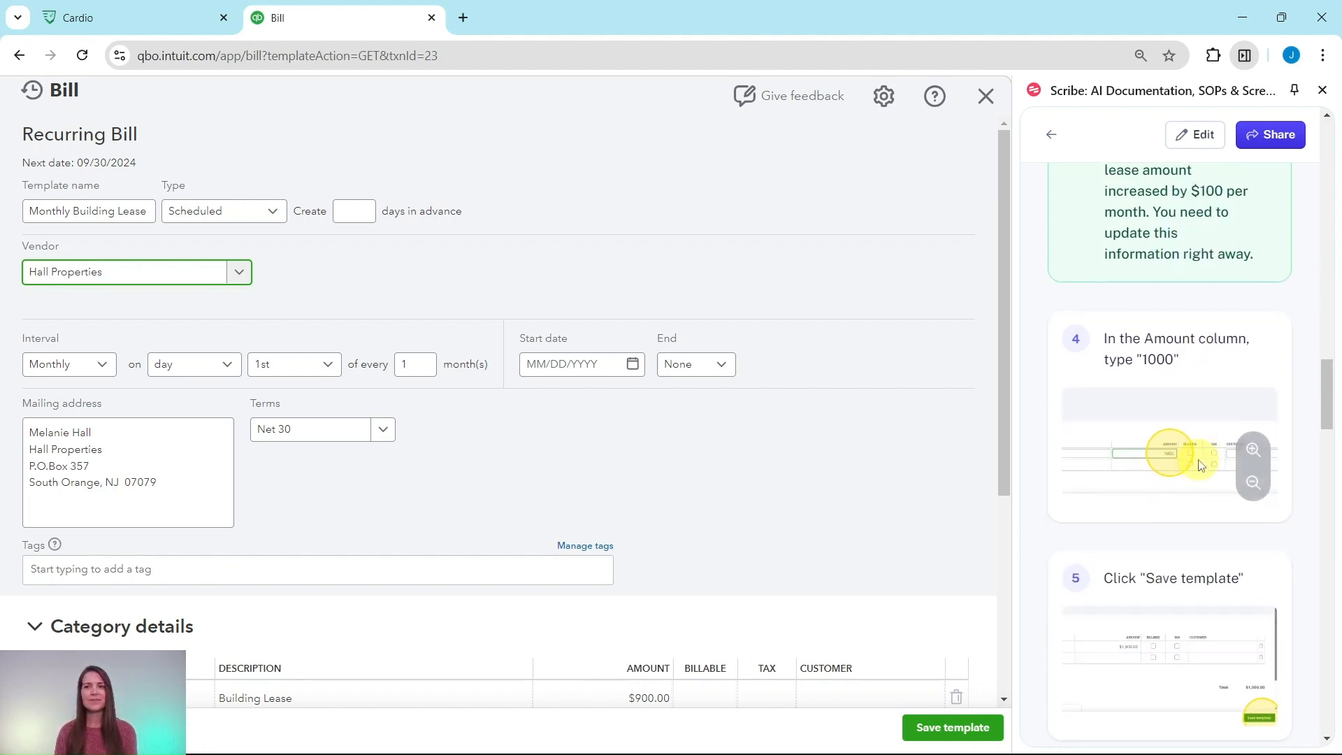
{"action": "scroll", "coordinate": [1188, 448], "scroll_direction": "down", "scroll_amount": 1}
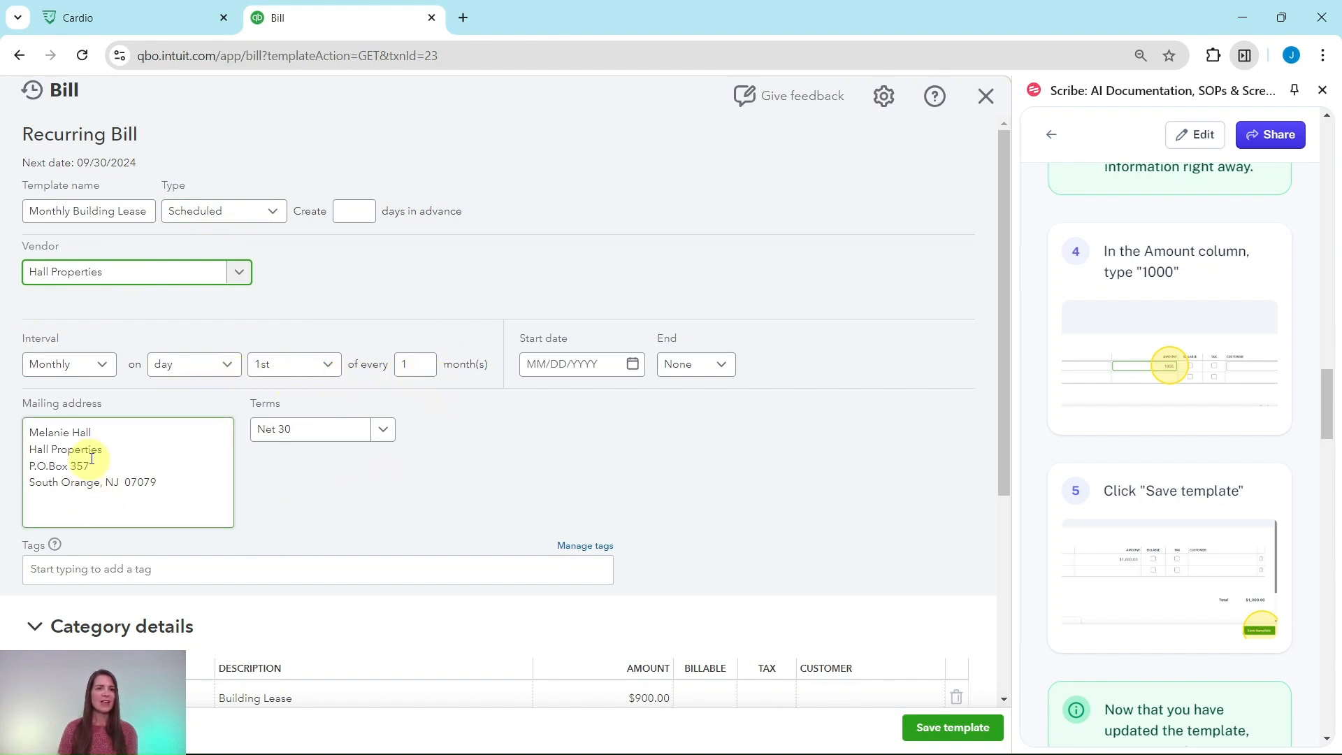
Step: Set the amount of the Building Lease line to 1000 and save the recurring bill template
{"action": "scroll", "coordinate": [354, 481], "scroll_direction": "down", "scroll_amount": 5}
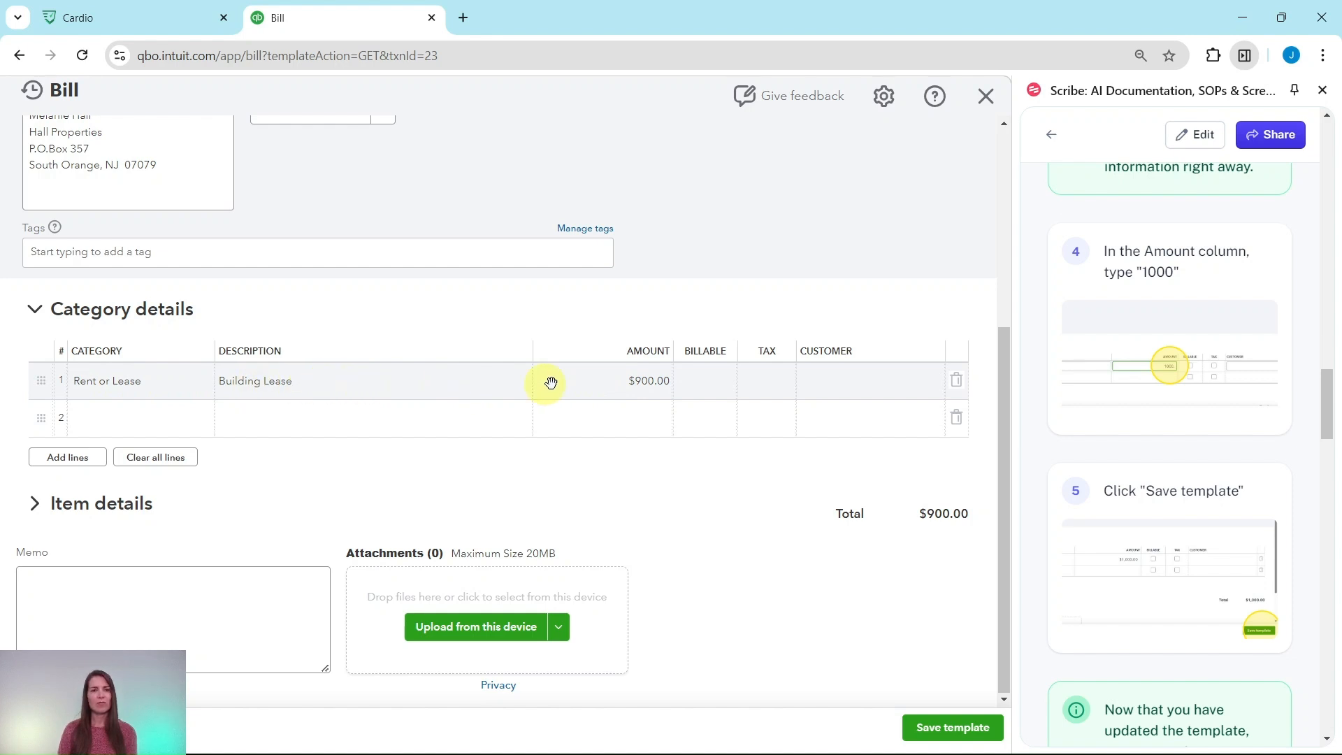
{"action": "left_click", "coordinate": [647, 380]}
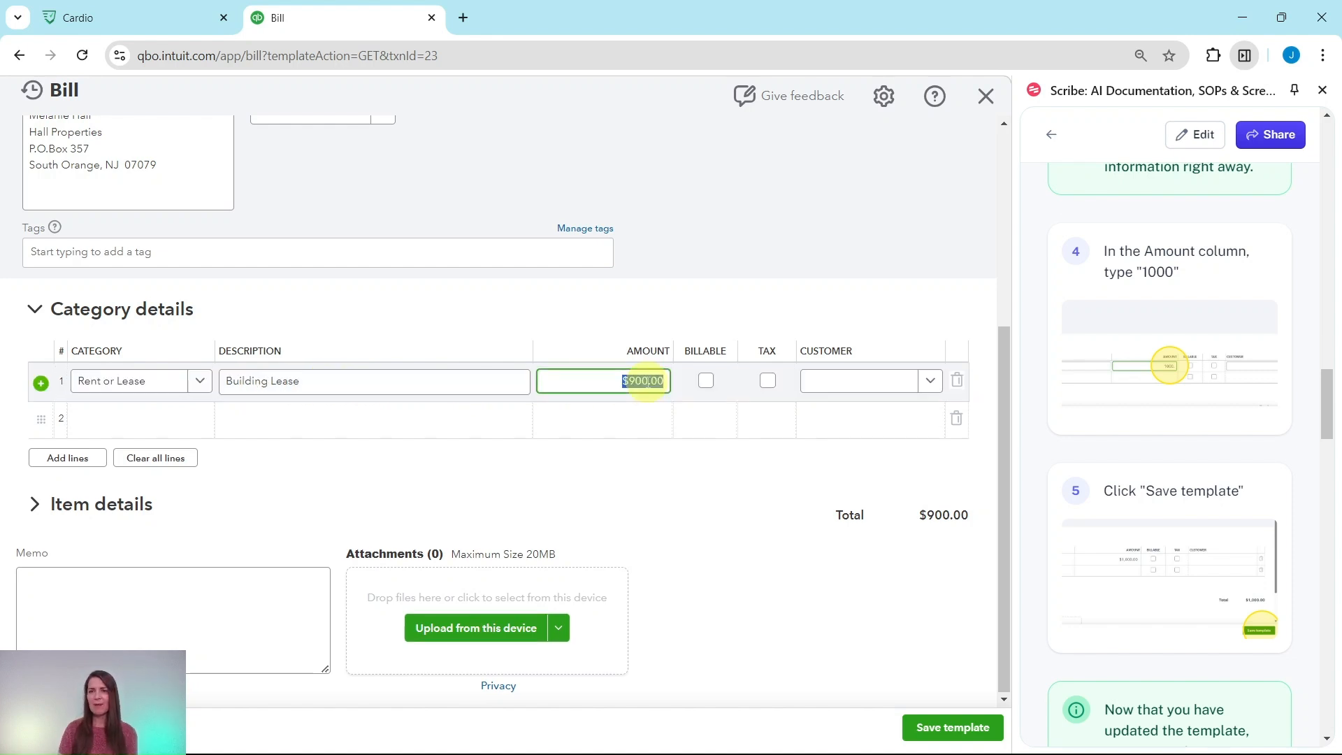
{"action": "type", "text": "10"}
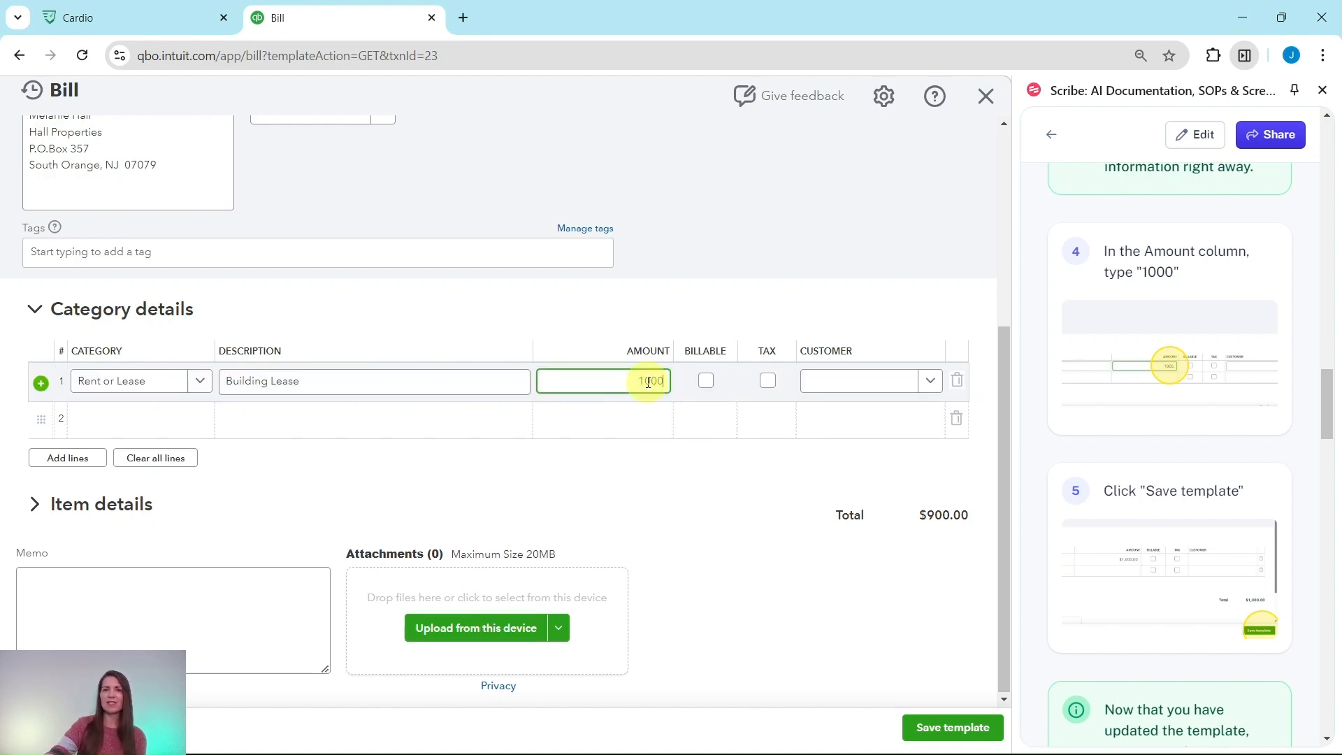
{"action": "left_click", "coordinate": [948, 603]}
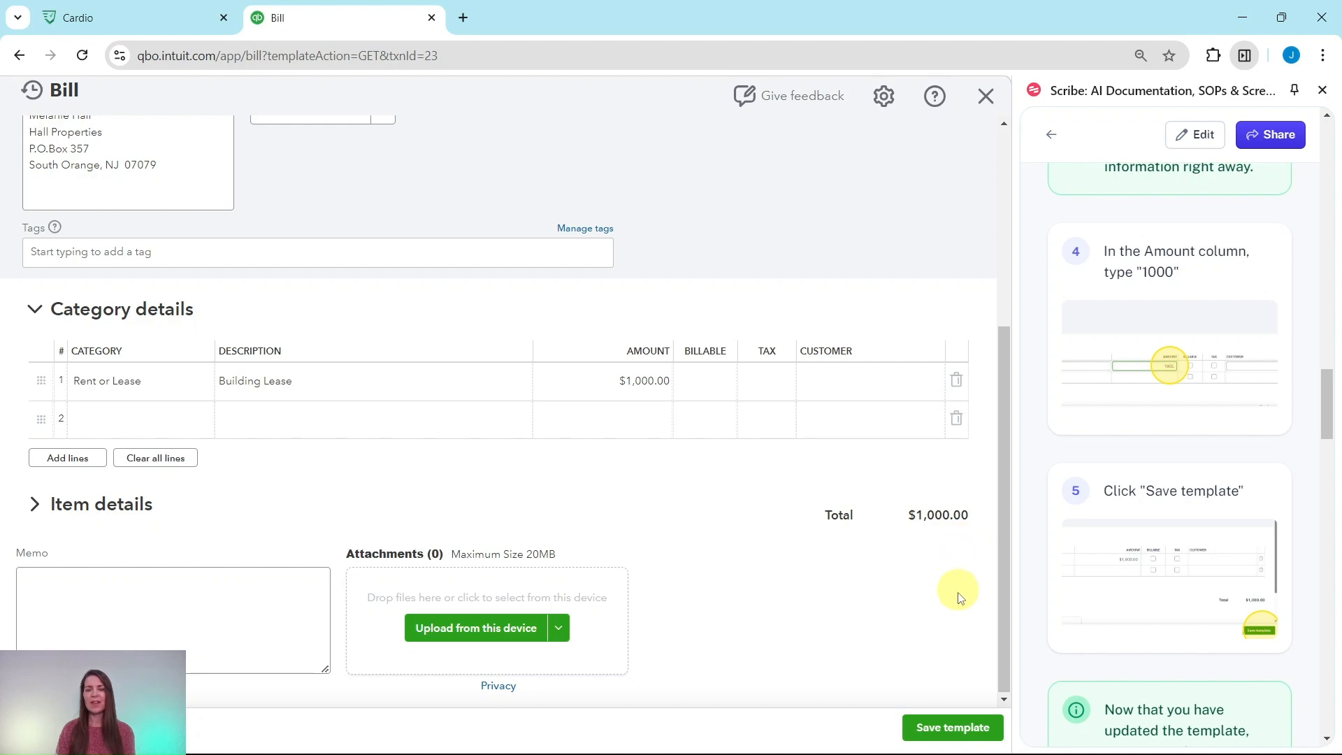
{"action": "left_click", "coordinate": [946, 728]}
Step: Use the Monthly Building Lease template to generate a new bill for Hall Properties
{"action": "scroll", "coordinate": [1139, 600], "scroll_direction": "down", "scroll_amount": 5}
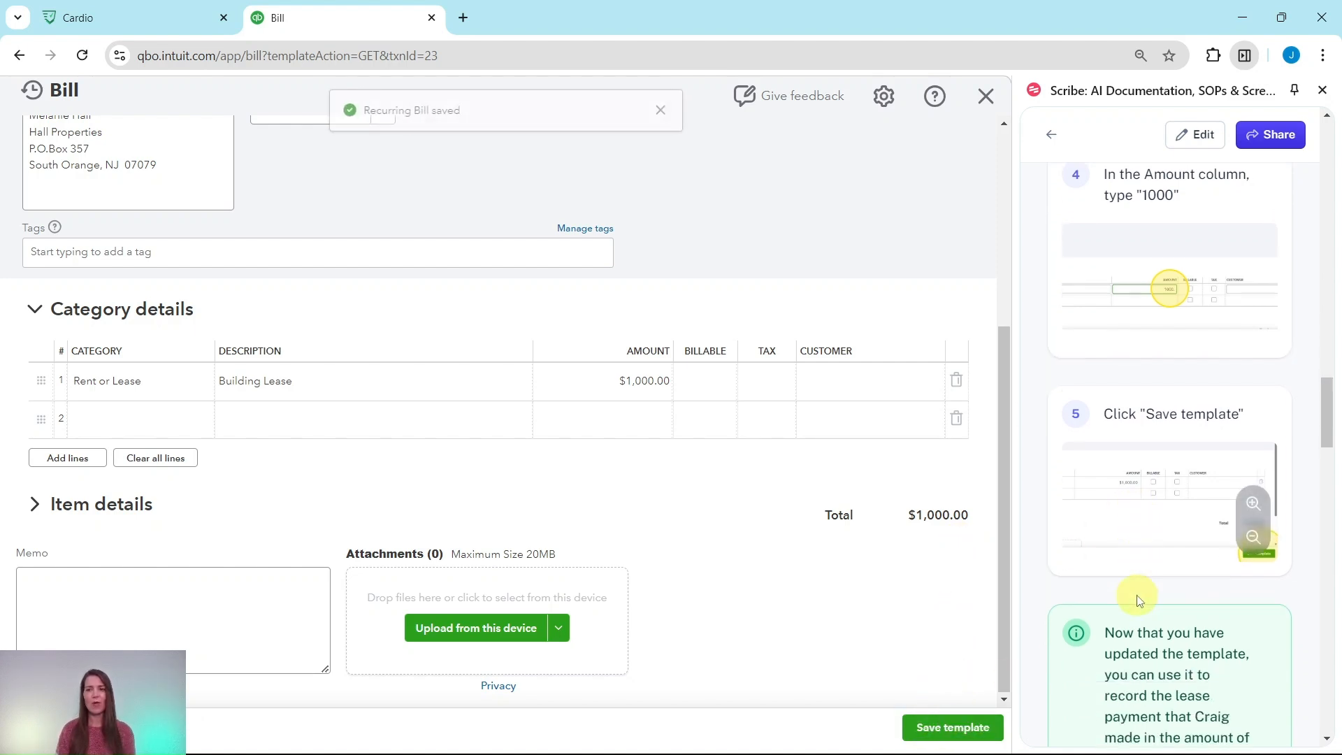
{"action": "scroll", "coordinate": [1131, 599], "scroll_direction": "down", "scroll_amount": 1}
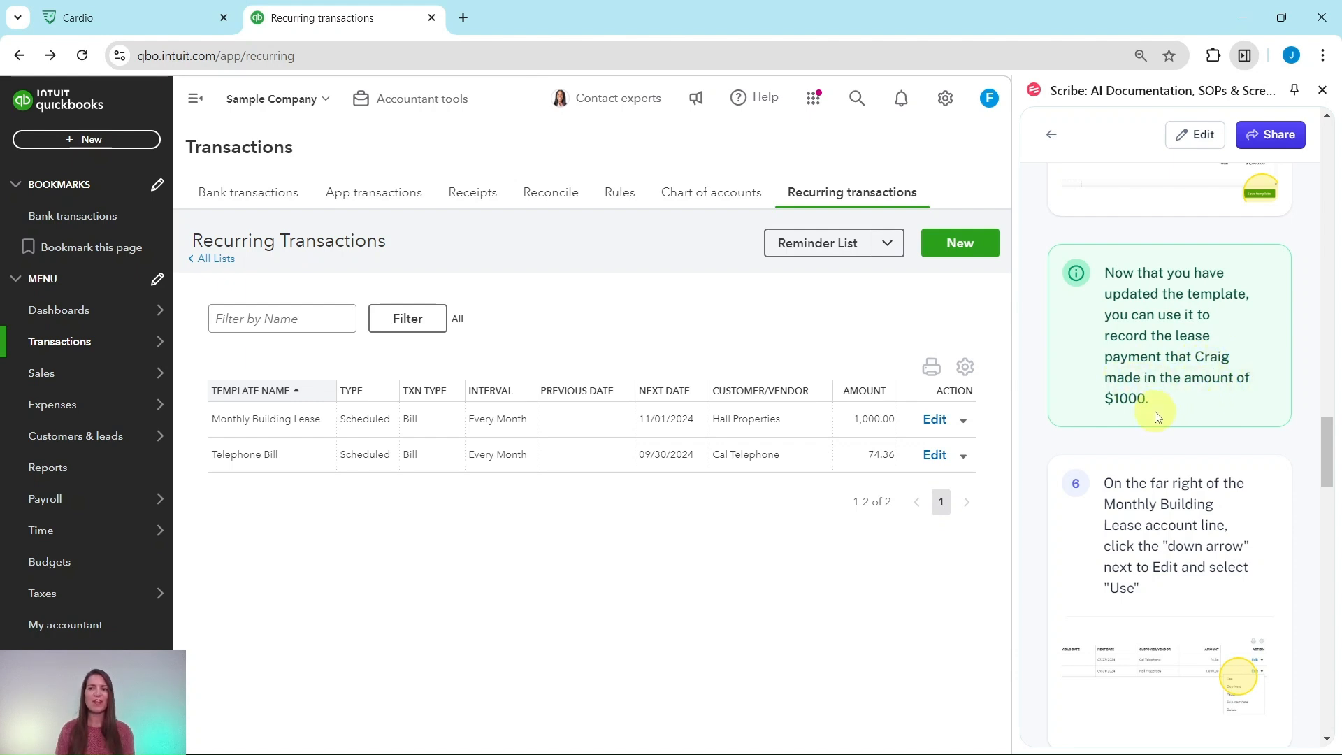
{"action": "scroll", "coordinate": [1154, 418], "scroll_direction": "down", "scroll_amount": 3}
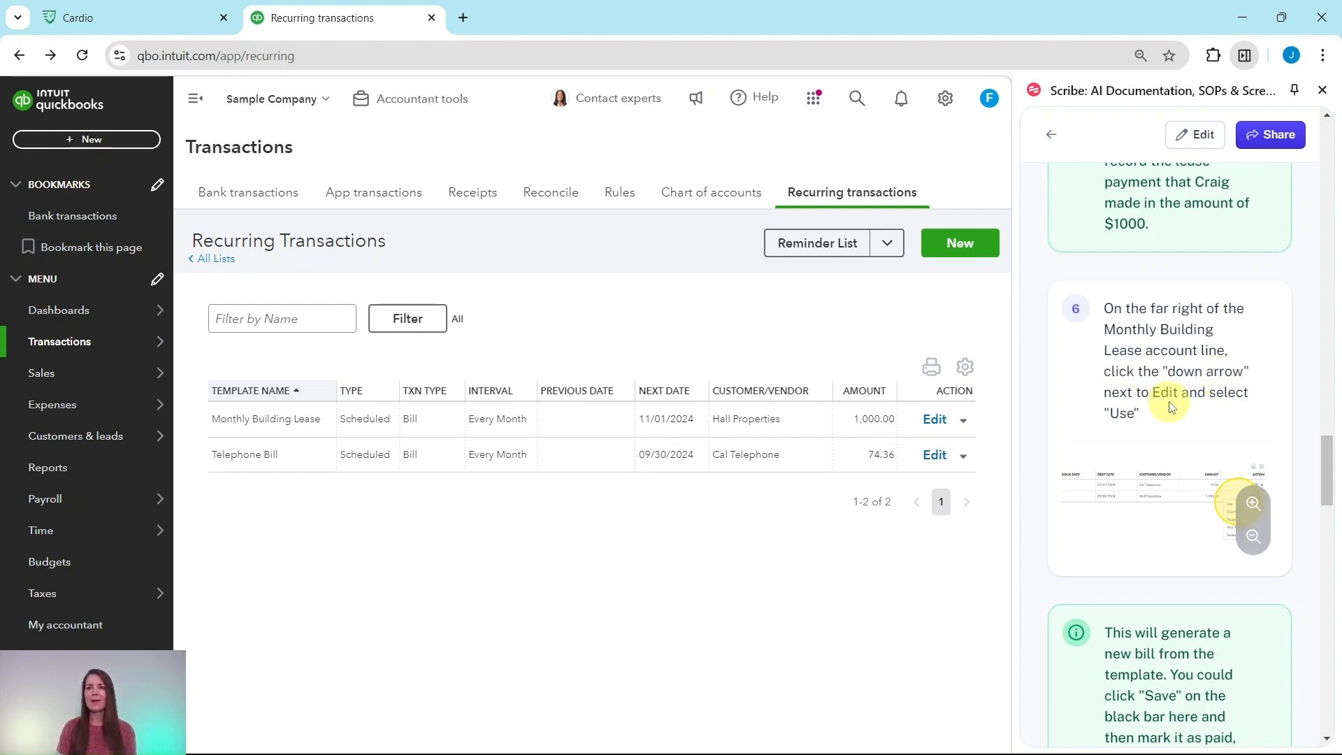
{"action": "left_click", "coordinate": [964, 424]}
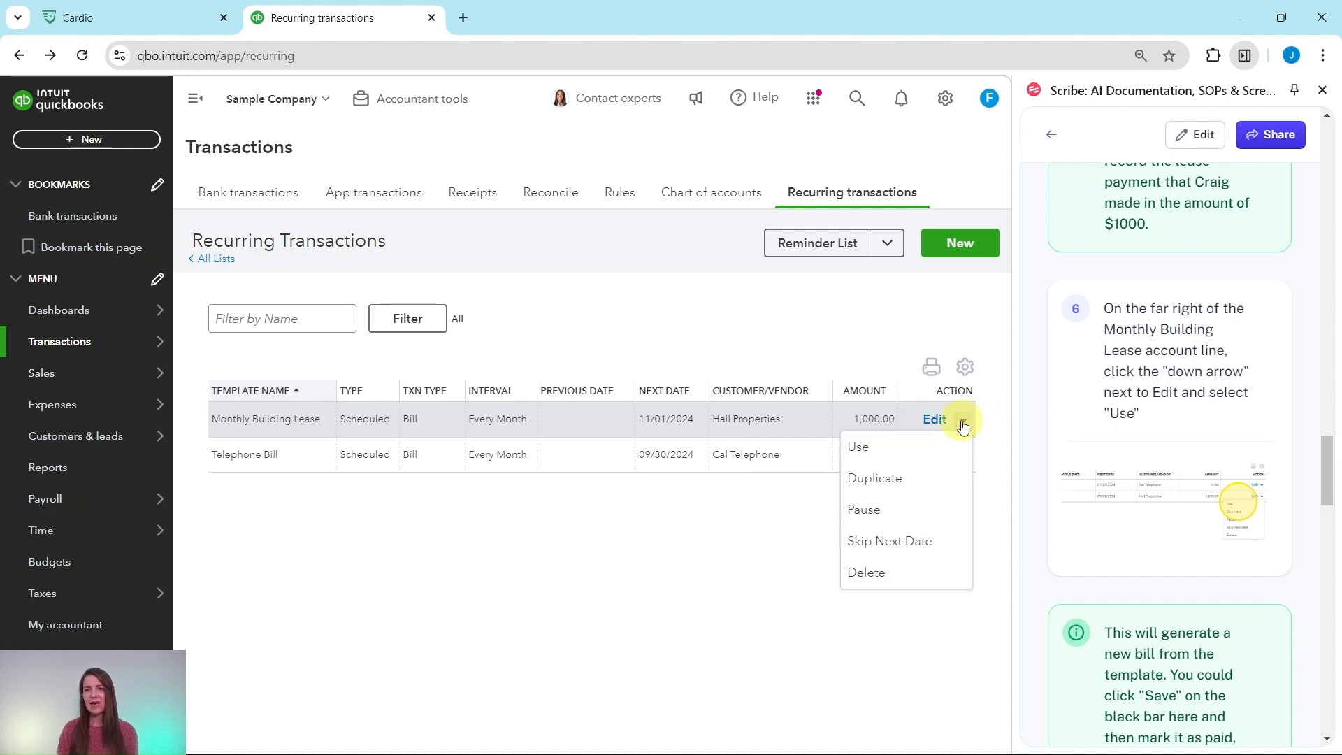
{"action": "left_click", "coordinate": [859, 448]}
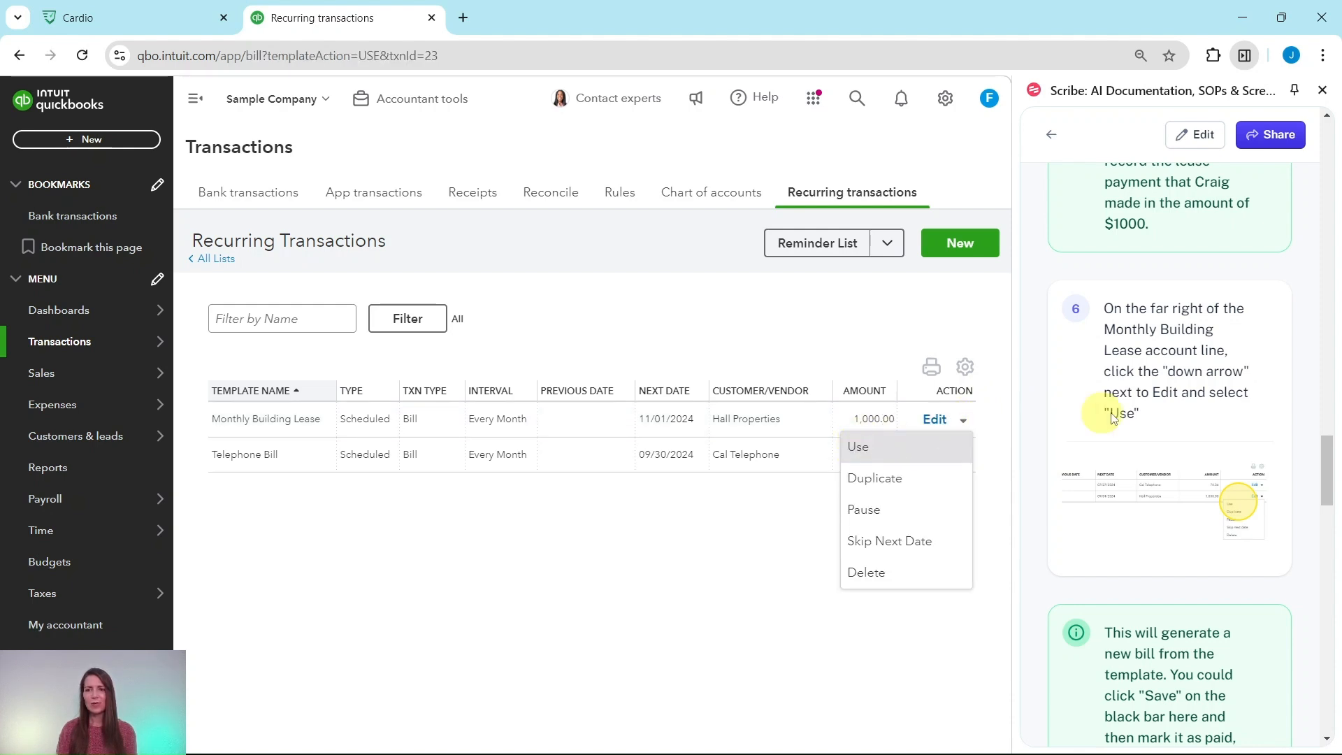
Step: Save and close the new Hall Properties bill without changing its details
{"action": "scroll", "coordinate": [1163, 431], "scroll_direction": "down", "scroll_amount": 5}
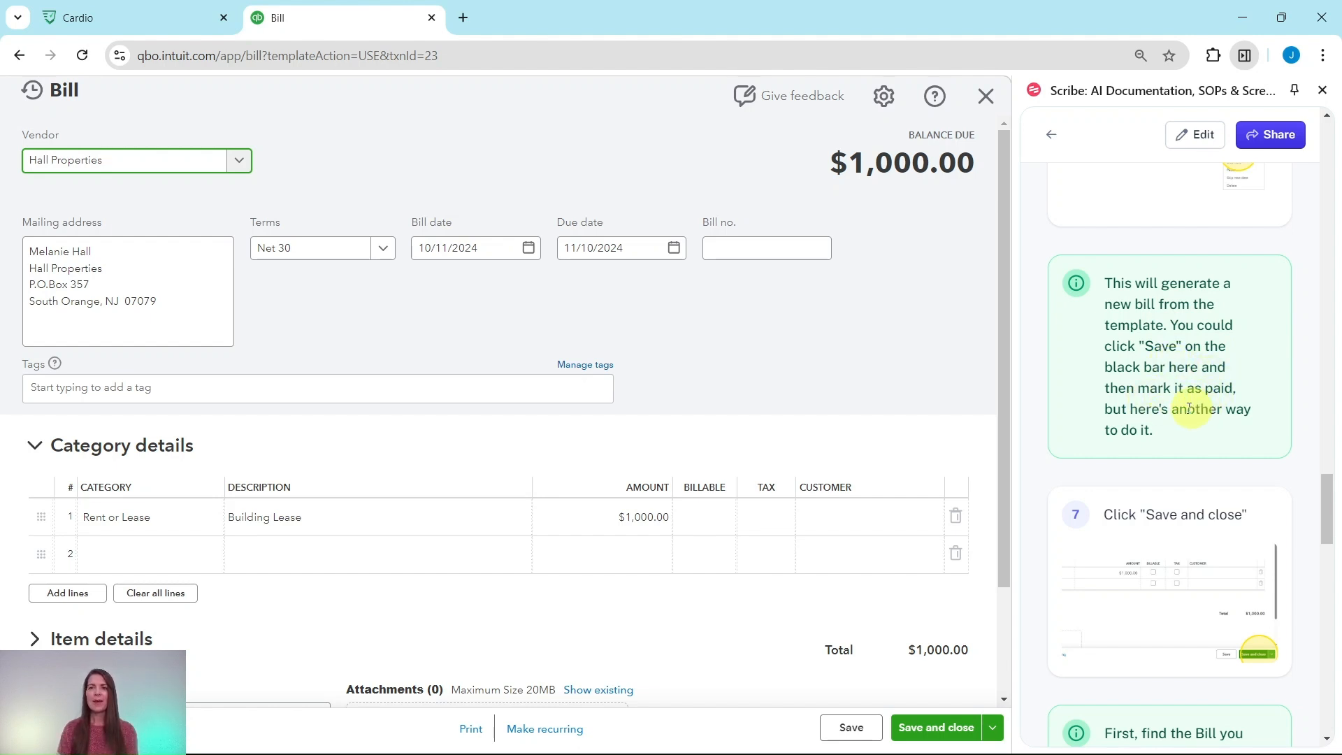
{"action": "scroll", "coordinate": [1220, 413], "scroll_direction": "down", "scroll_amount": 3}
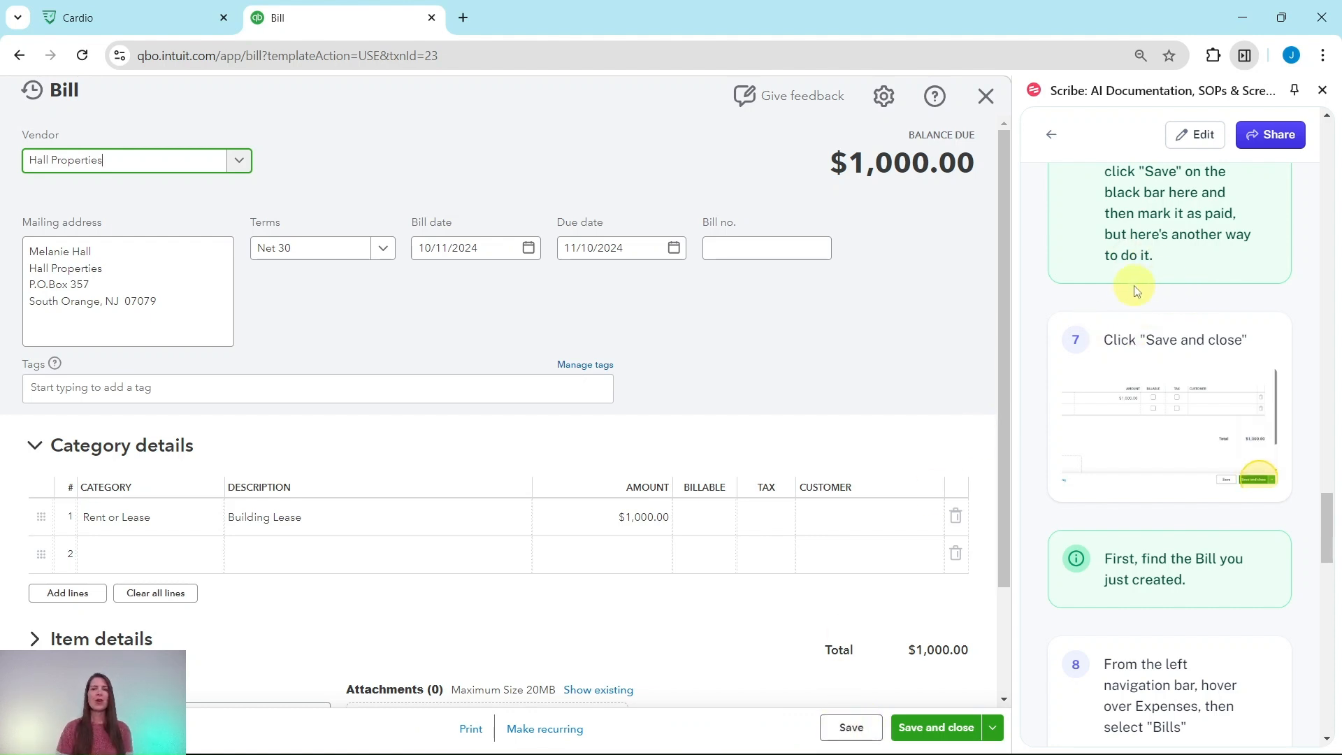
{"action": "left_click", "coordinate": [944, 732]}
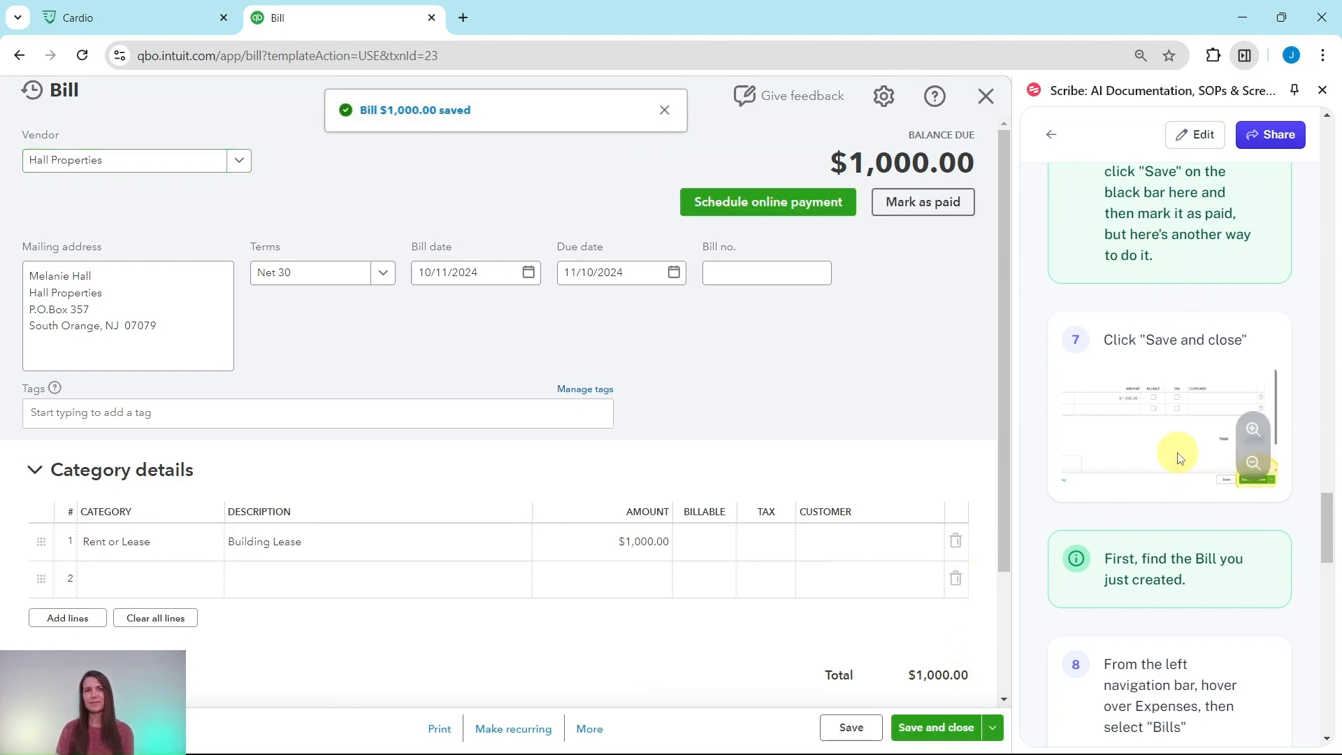
Step: Go to the Bills page under Expenses to find the newly created bill
{"action": "scroll", "coordinate": [1180, 454], "scroll_direction": "down", "scroll_amount": 5}
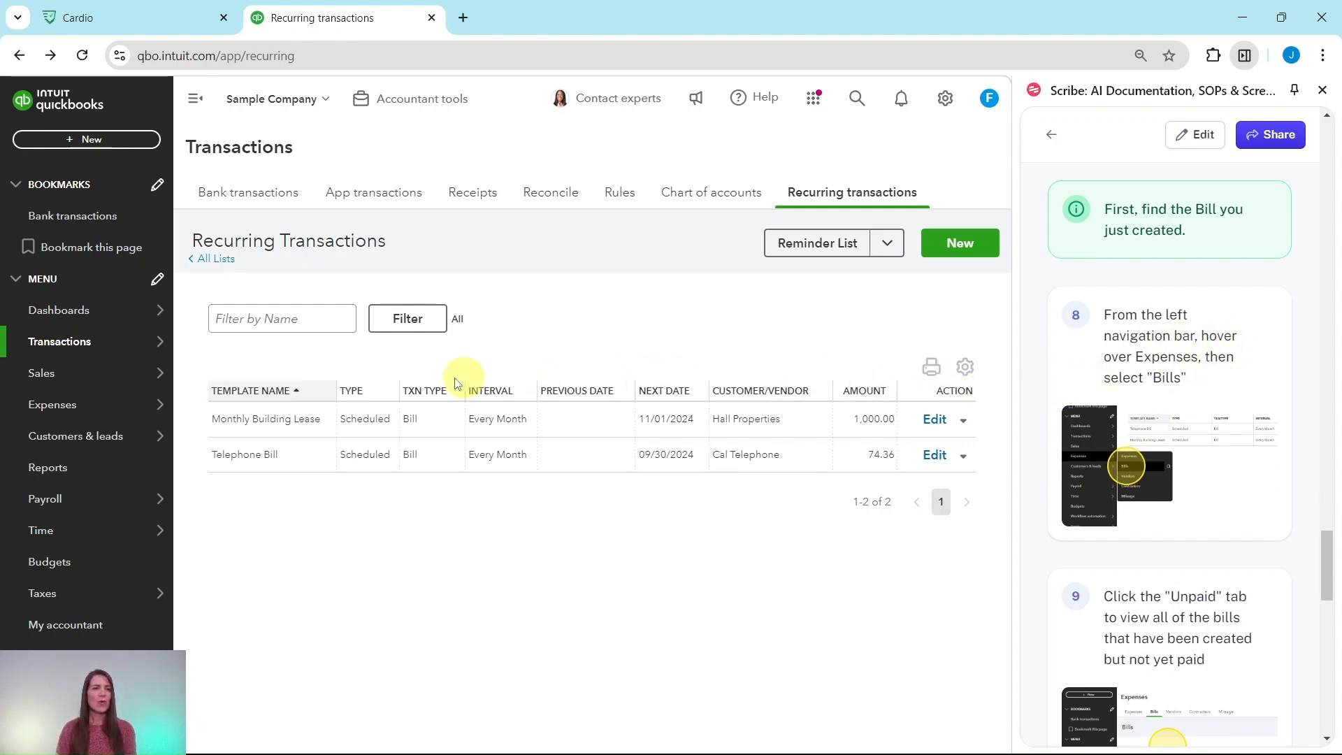
{"action": "mouse_move", "coordinate": [56, 407]}
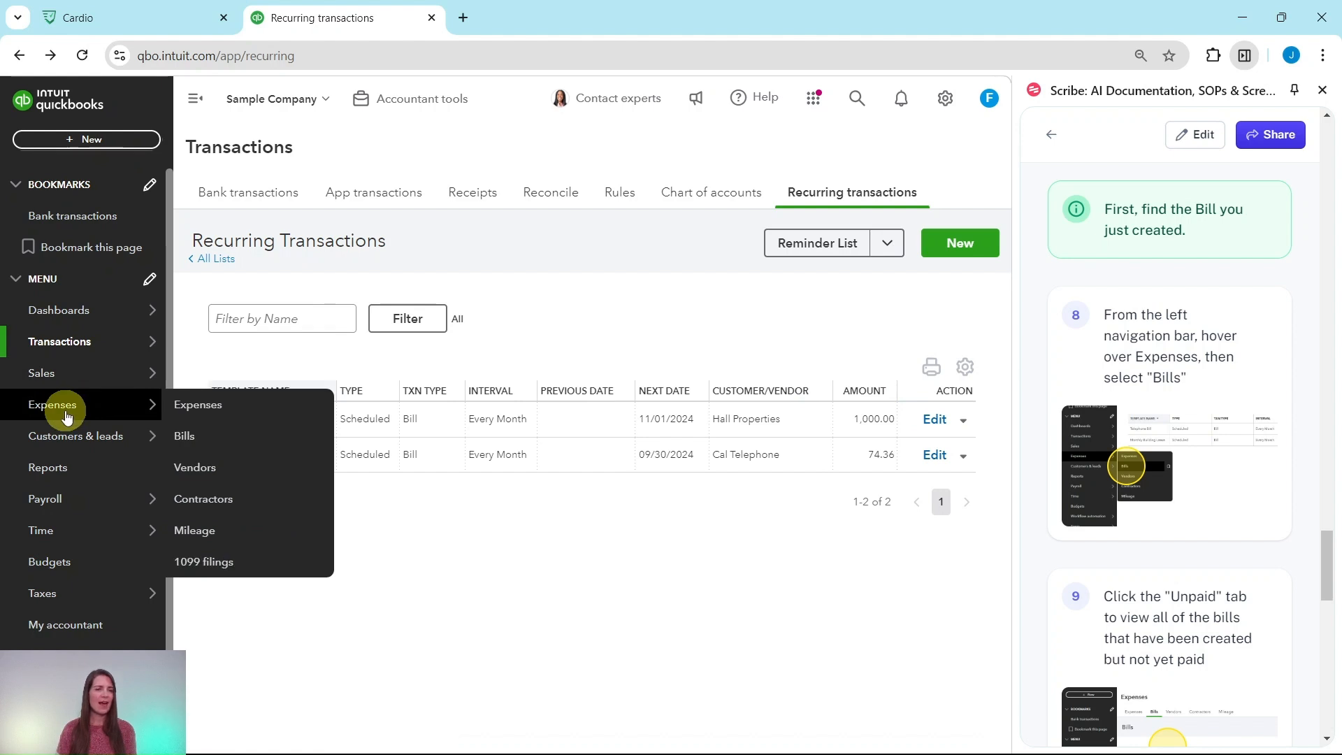
{"action": "left_click", "coordinate": [201, 439]}
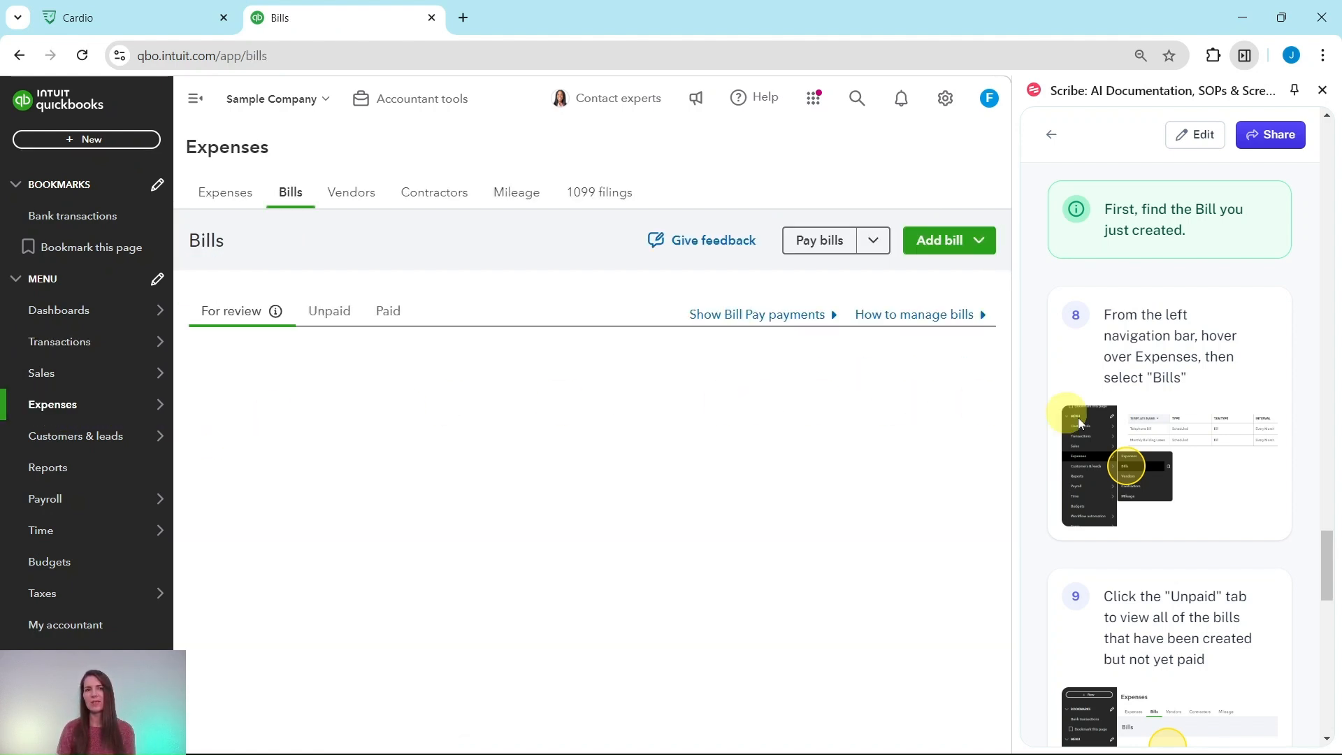
Step: Show the unpaid bills to locate the new Hall Properties bill
{"action": "scroll", "coordinate": [1194, 453], "scroll_direction": "down", "scroll_amount": 3}
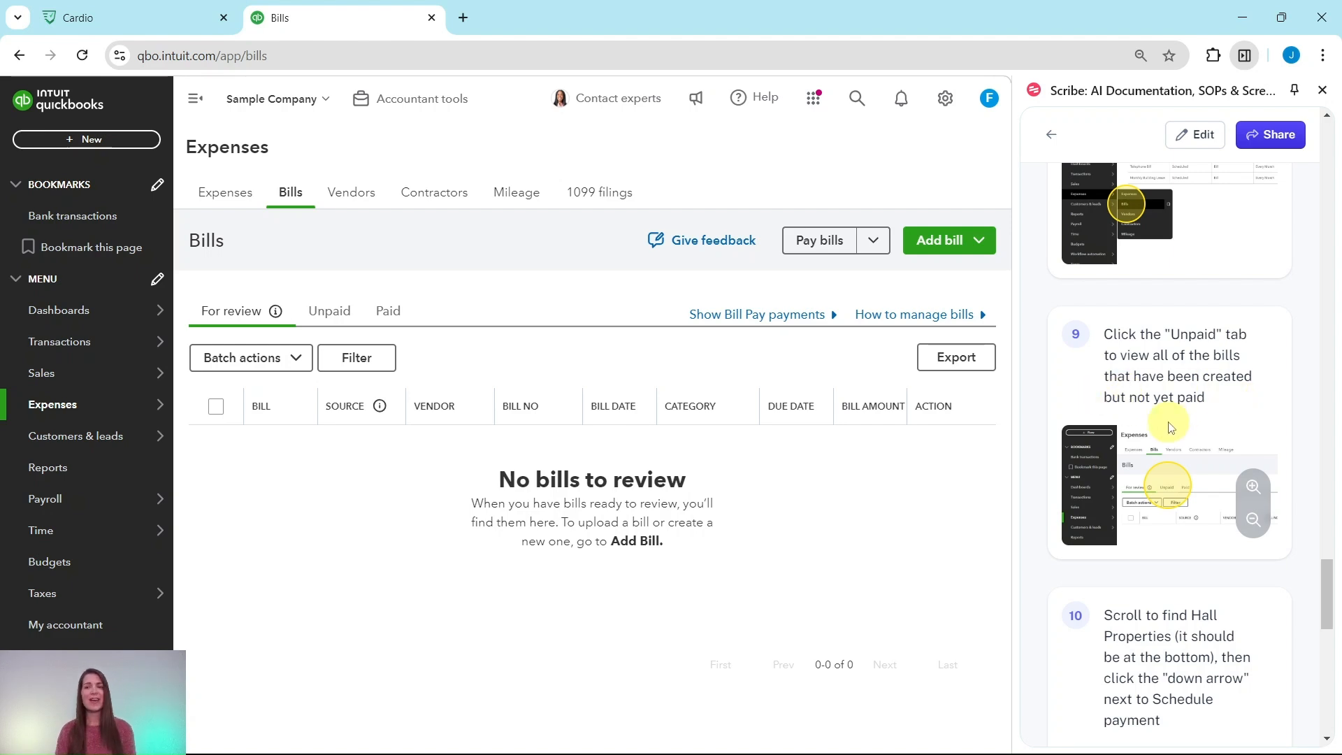
{"action": "scroll", "coordinate": [1171, 426], "scroll_direction": "down", "scroll_amount": 1}
{"action": "scroll", "coordinate": [1171, 426], "scroll_direction": "down", "scroll_amount": 3}
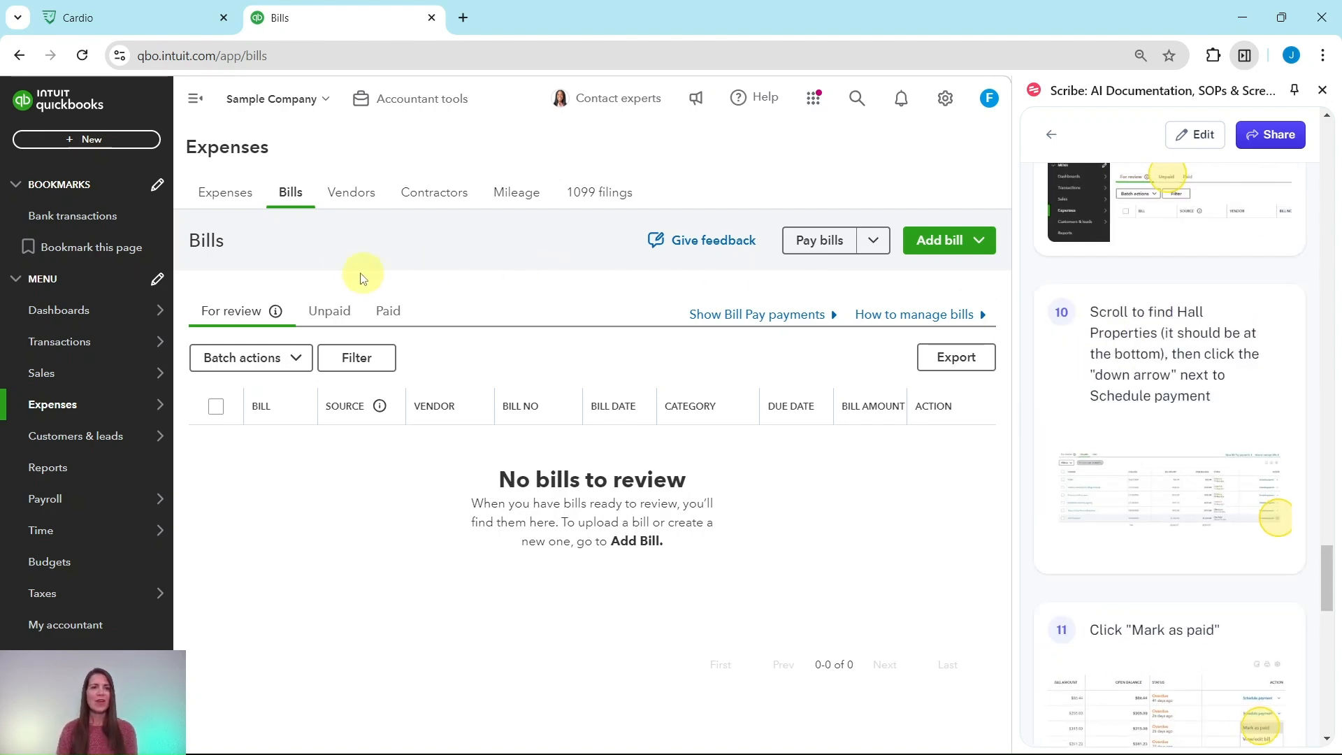
{"action": "left_click", "coordinate": [322, 312]}
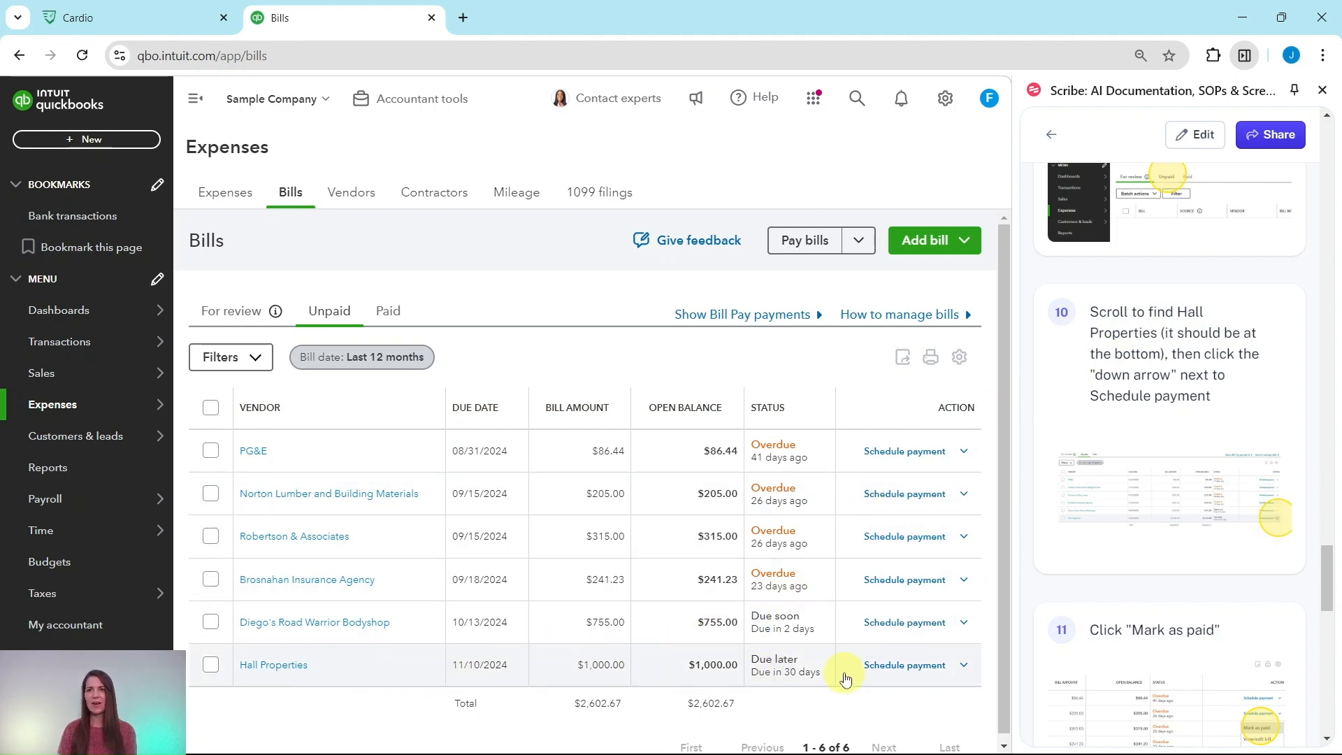
Step: Mark the unpaid $1,000.00 Hall Properties bill as paid to open its bill payment form
{"action": "scroll", "coordinate": [1192, 383], "scroll_direction": "down", "scroll_amount": 3}
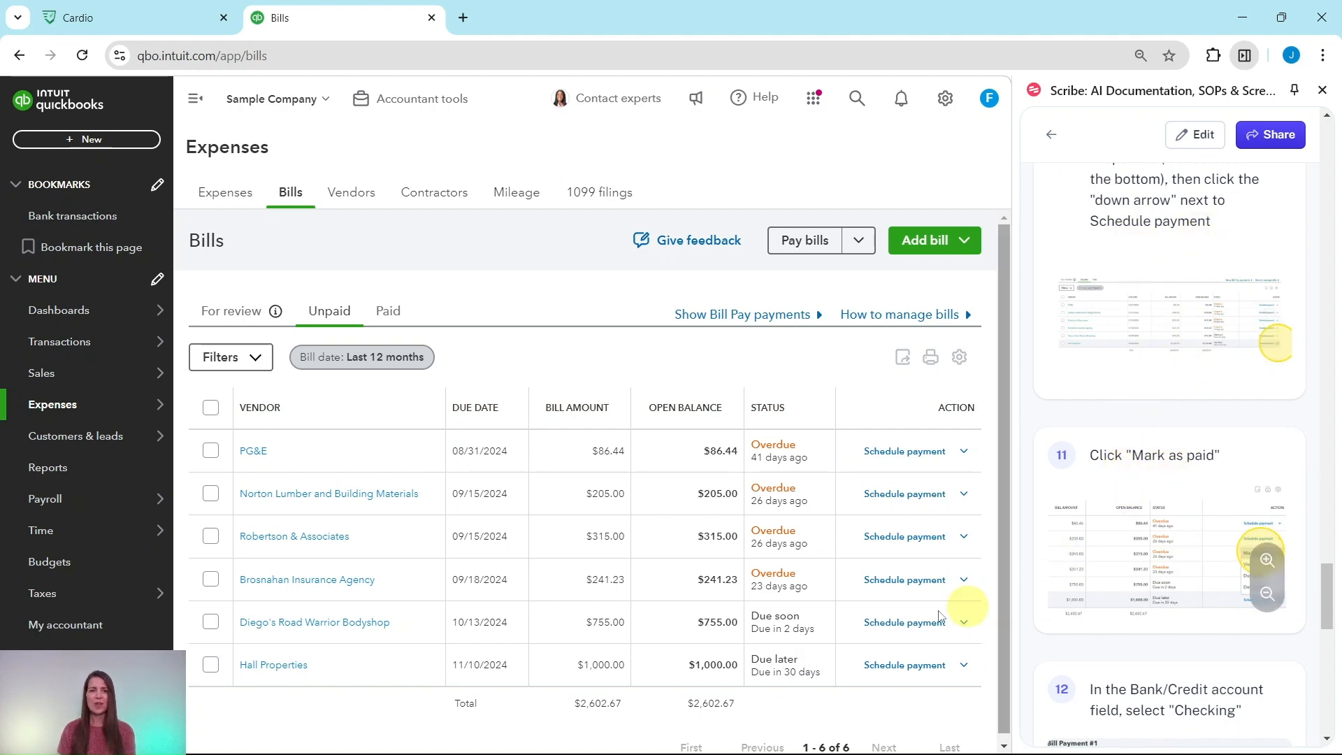
{"action": "left_click", "coordinate": [965, 666]}
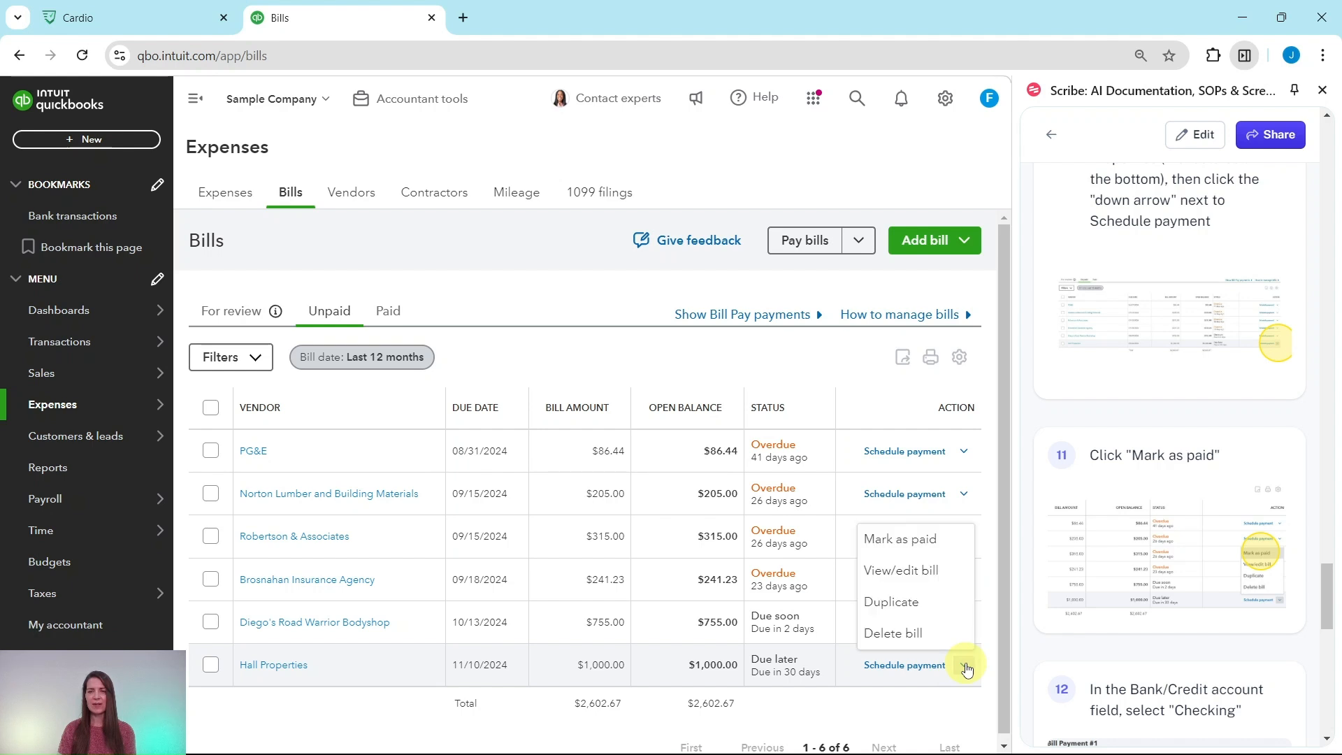
{"action": "left_click", "coordinate": [911, 541]}
Step: Set the bank/credit account of the Hall Properties bill payment to Checking
{"action": "scroll", "coordinate": [1140, 553], "scroll_direction": "down", "scroll_amount": 6}
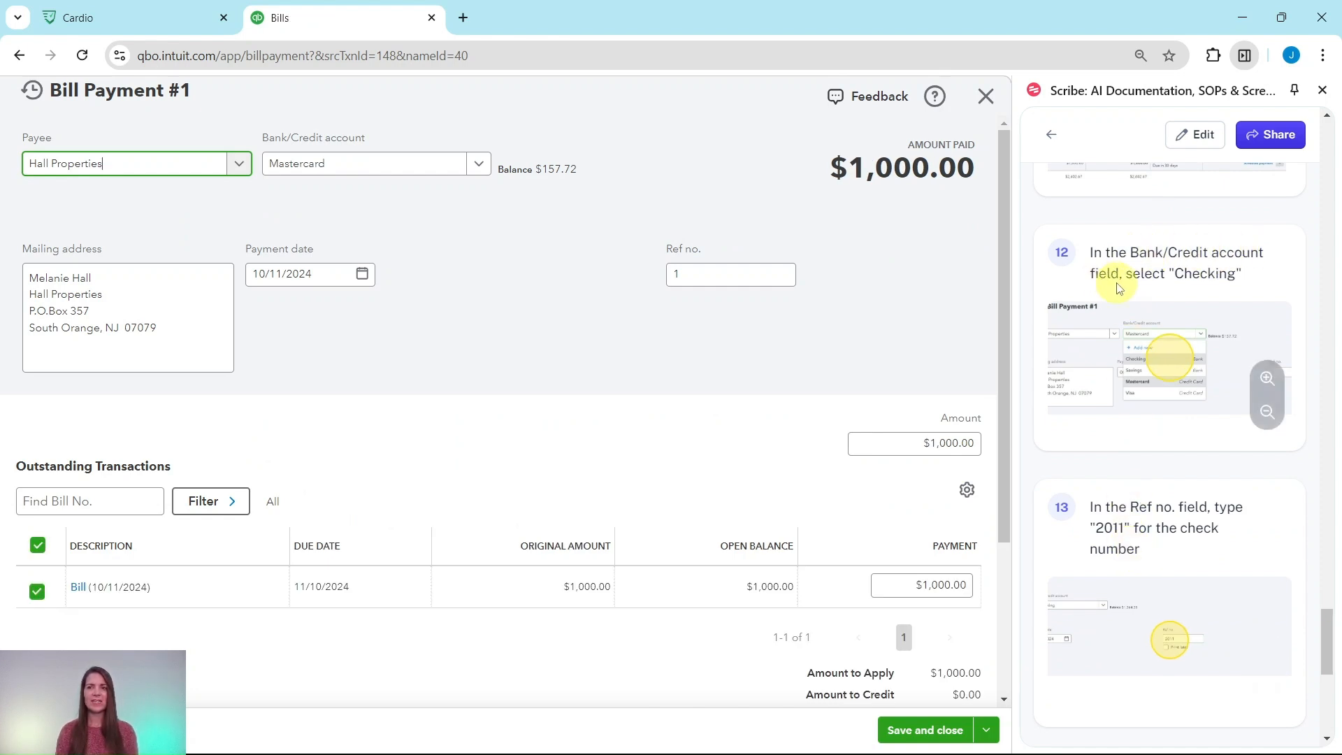
{"action": "left_click", "coordinate": [478, 166]}
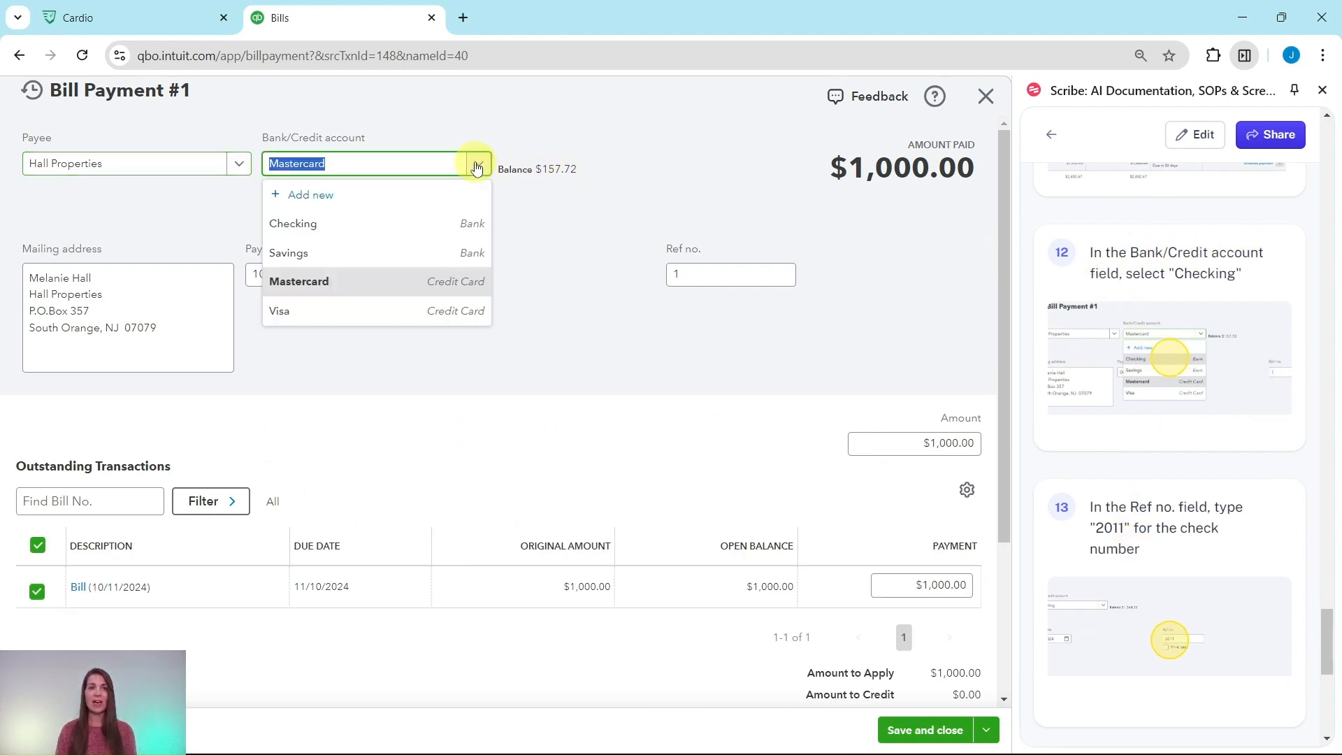
{"action": "left_click", "coordinate": [318, 224]}
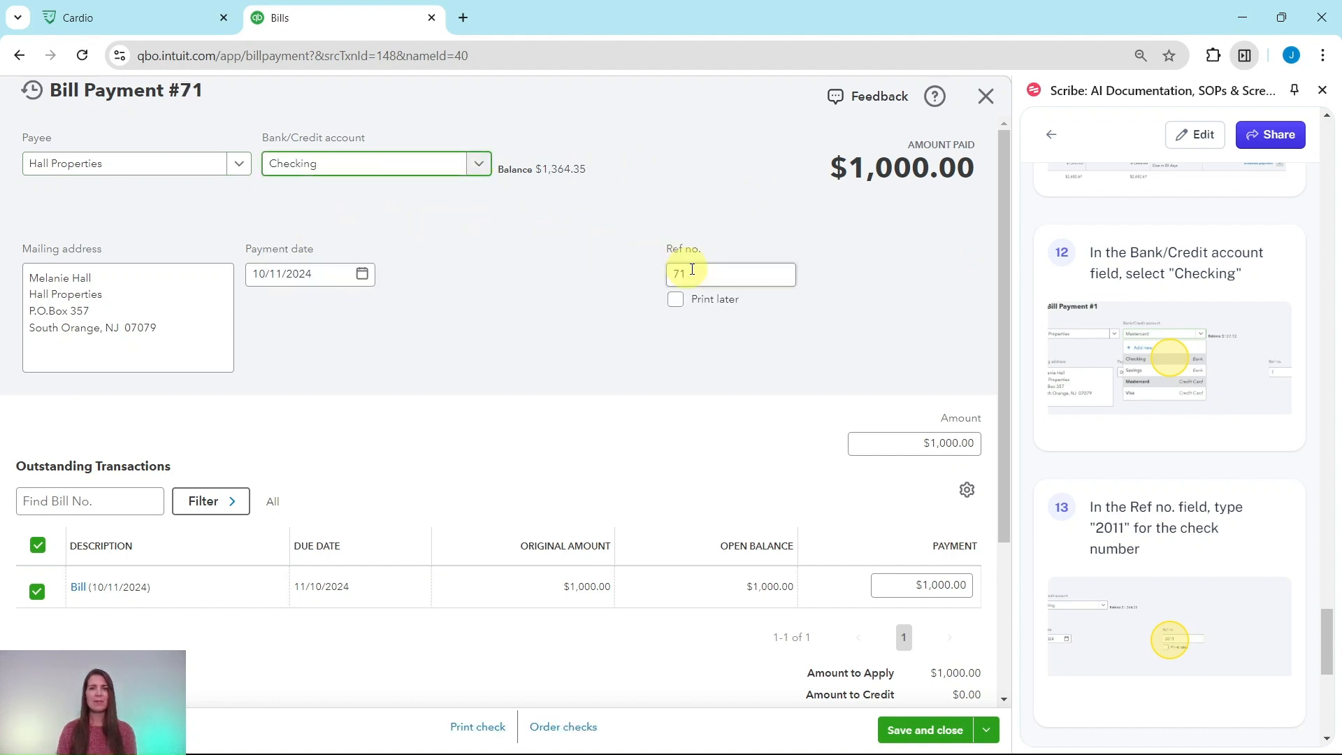
Step: Replace the payment's reference number with check number 2011, then save and close the bill payment
{"action": "scroll", "coordinate": [1175, 573], "scroll_direction": "down", "scroll_amount": 3}
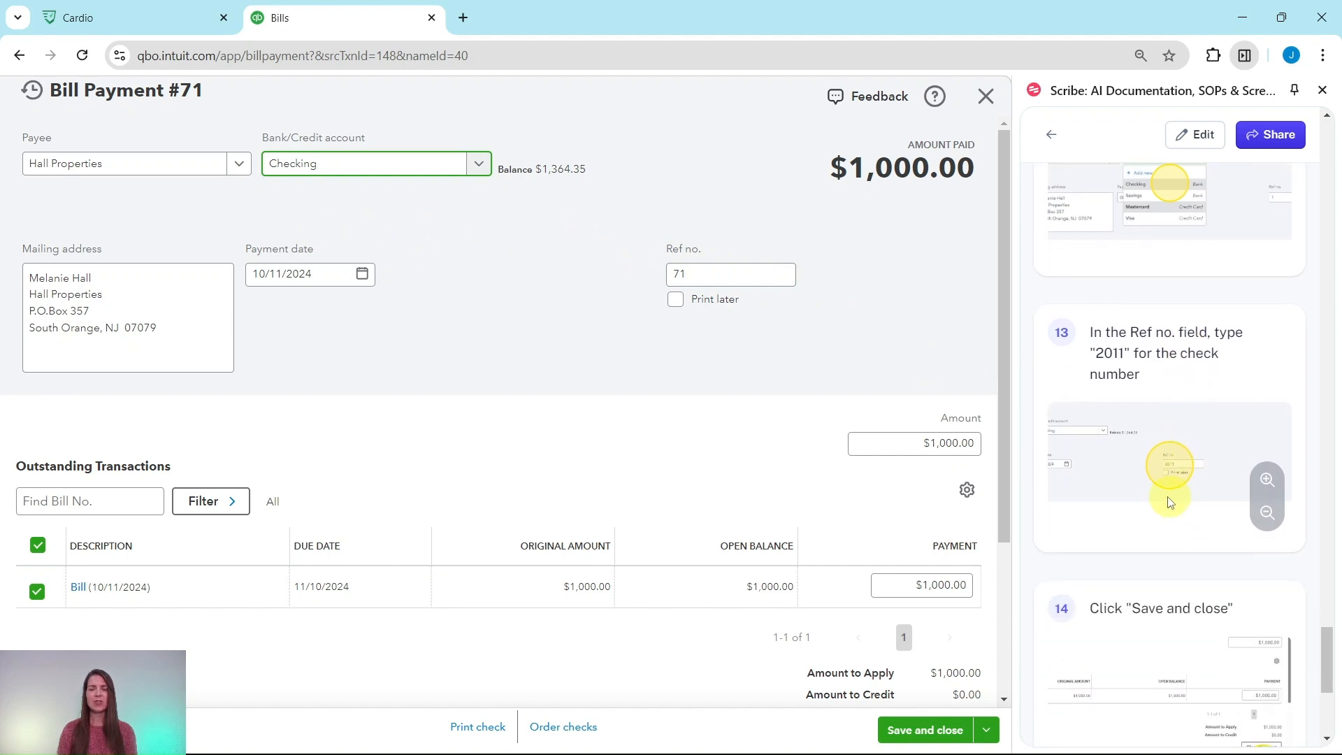
{"action": "scroll", "coordinate": [1176, 501], "scroll_direction": "down", "scroll_amount": 2}
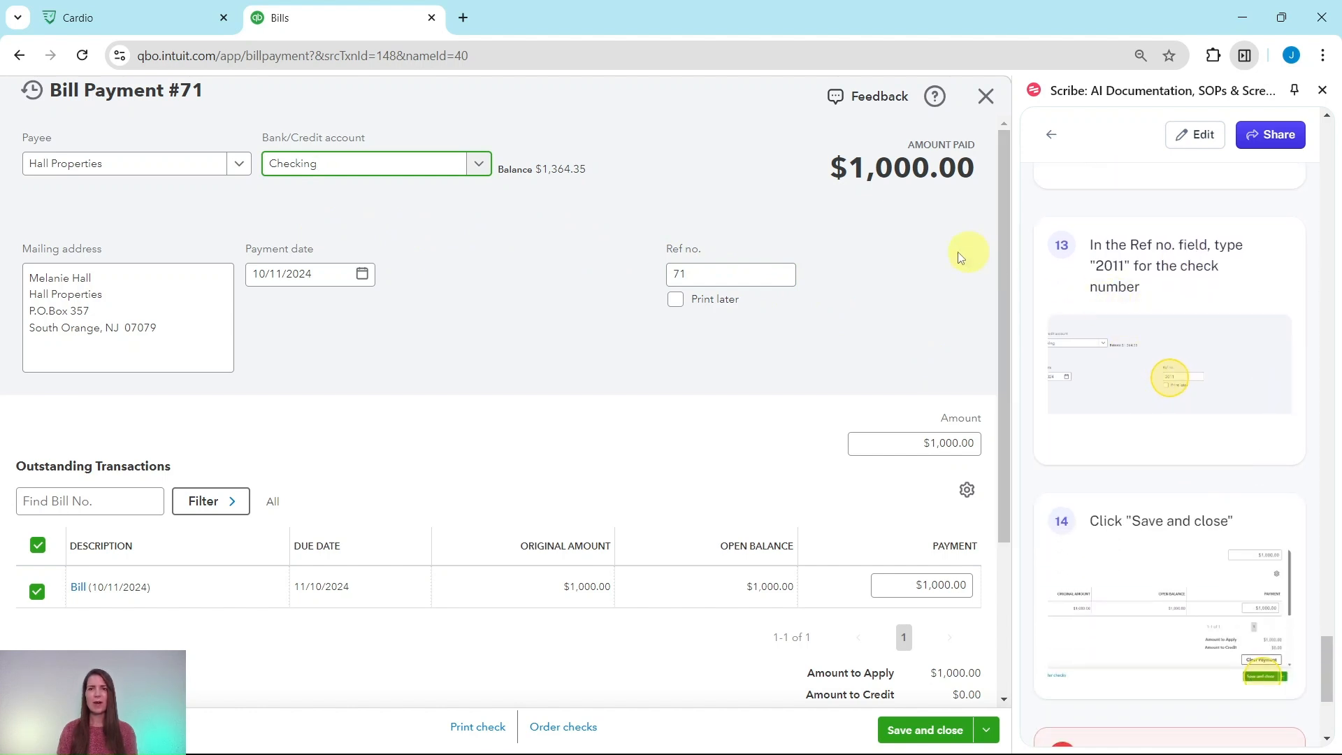
{"action": "left_click_drag", "start_coordinate": [716, 271], "coordinate": [649, 275]}
{"action": "key", "text": "BackSpace"}
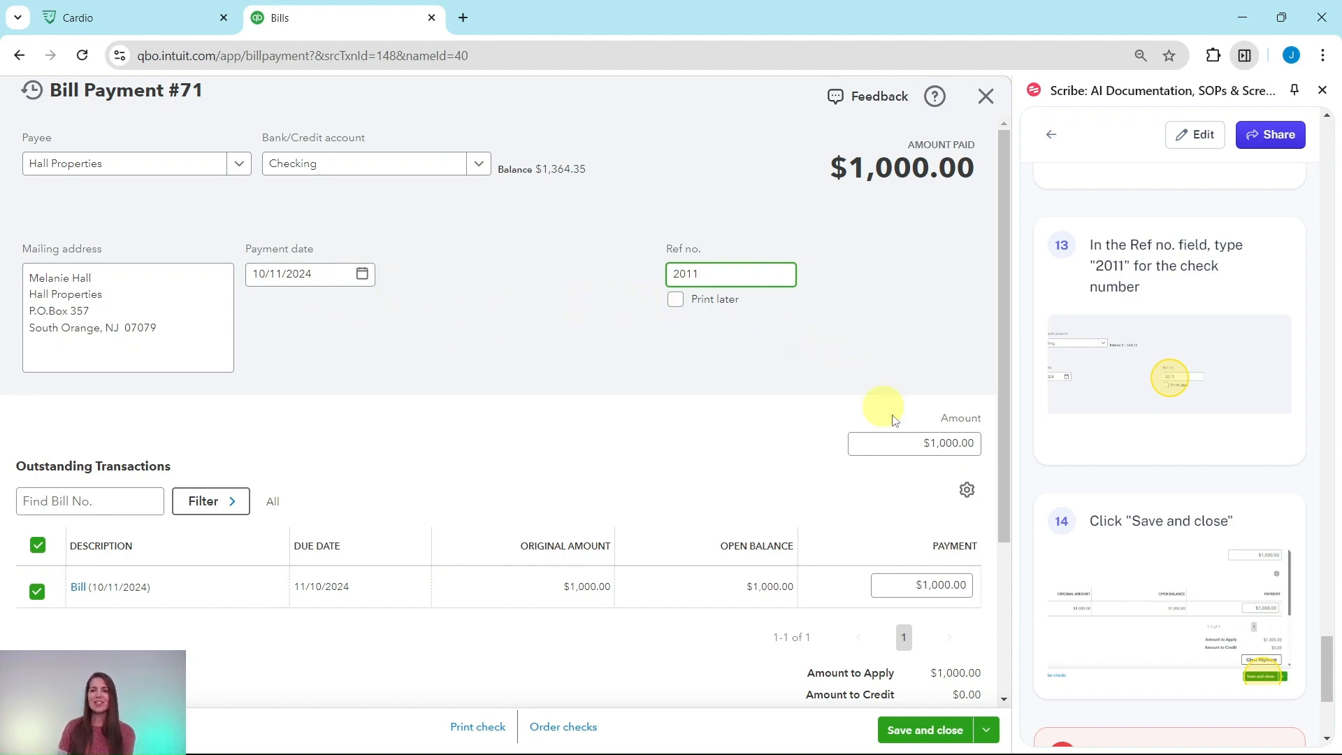
{"action": "left_click", "coordinate": [930, 734]}
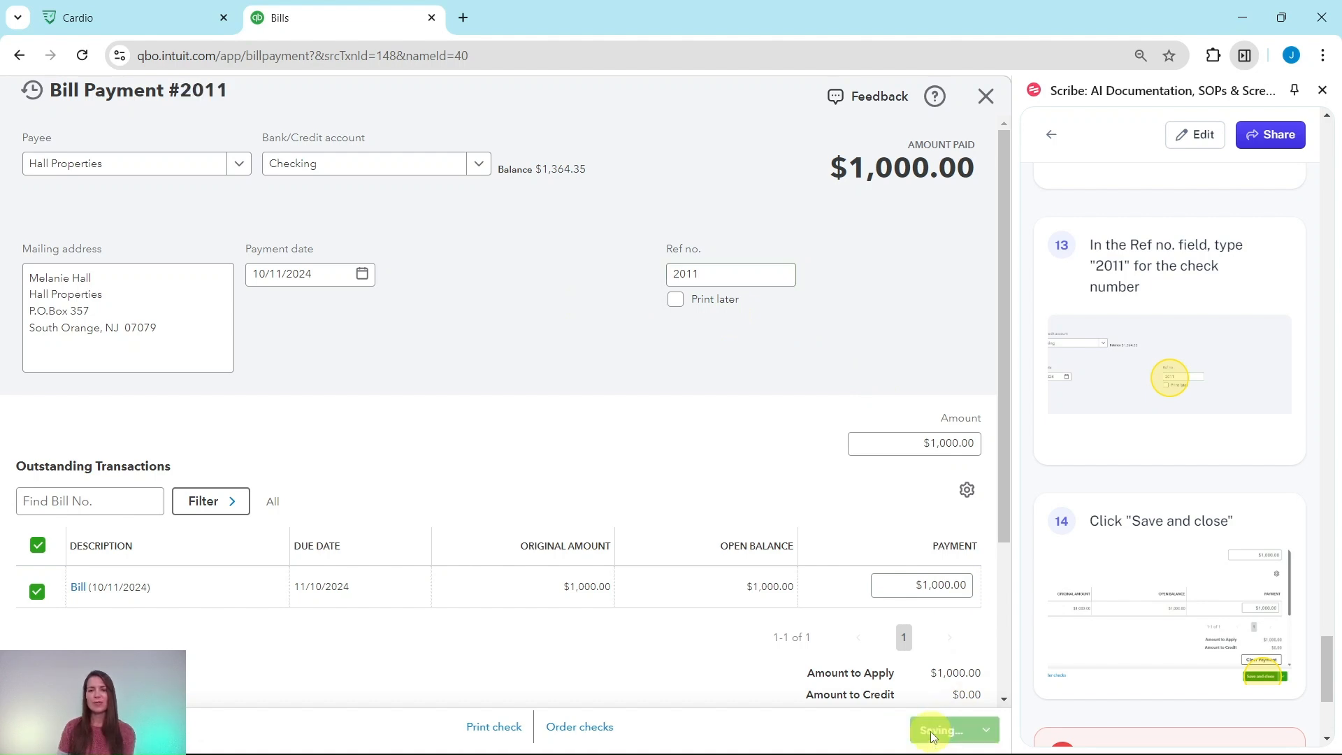